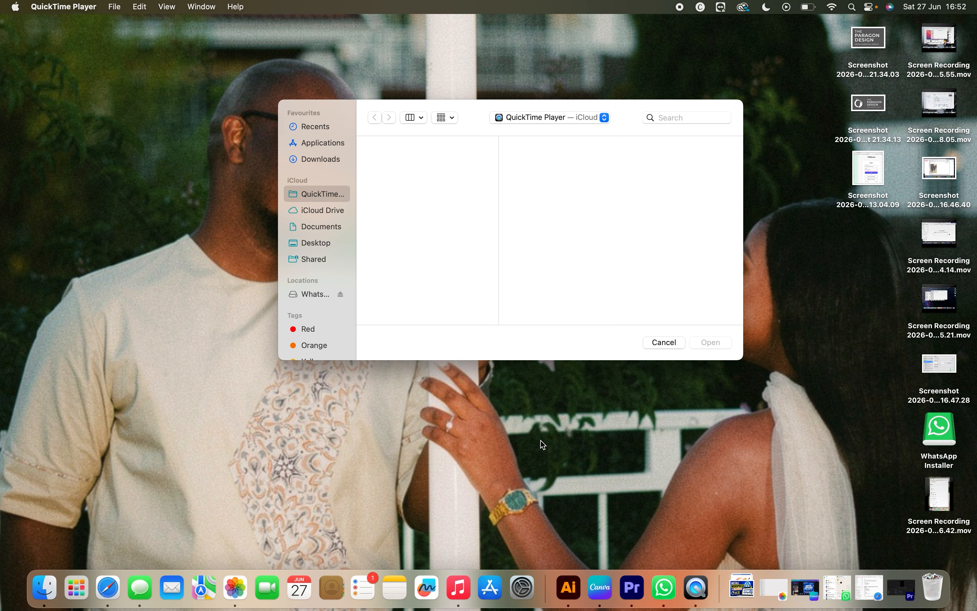
# Step: Switch to the cPanel Tools page in Safari and dismiss the 'Choose a starting point' dialog
pyautogui.hscroll(5, 541, 440)
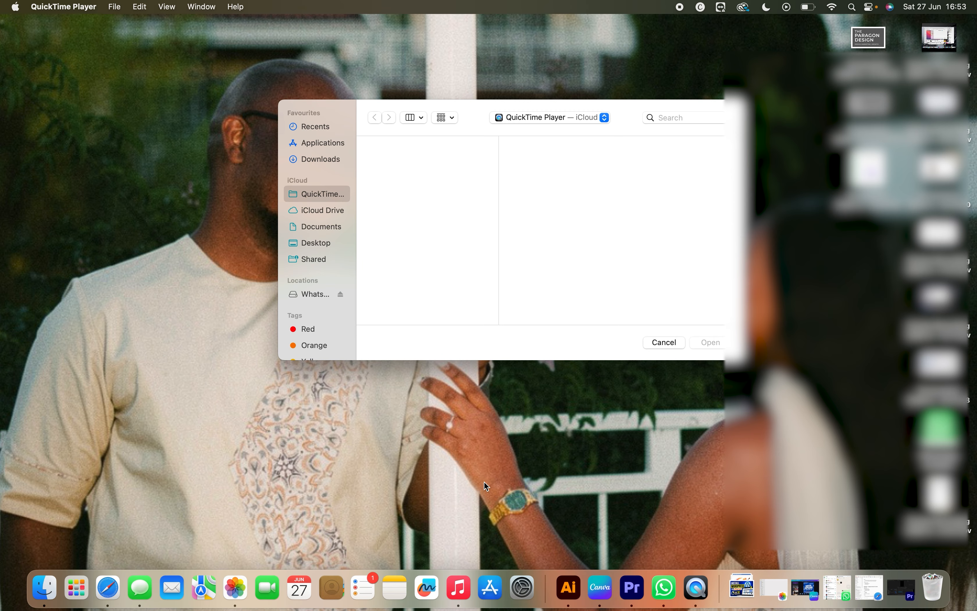
pyautogui.press('super+Tab')
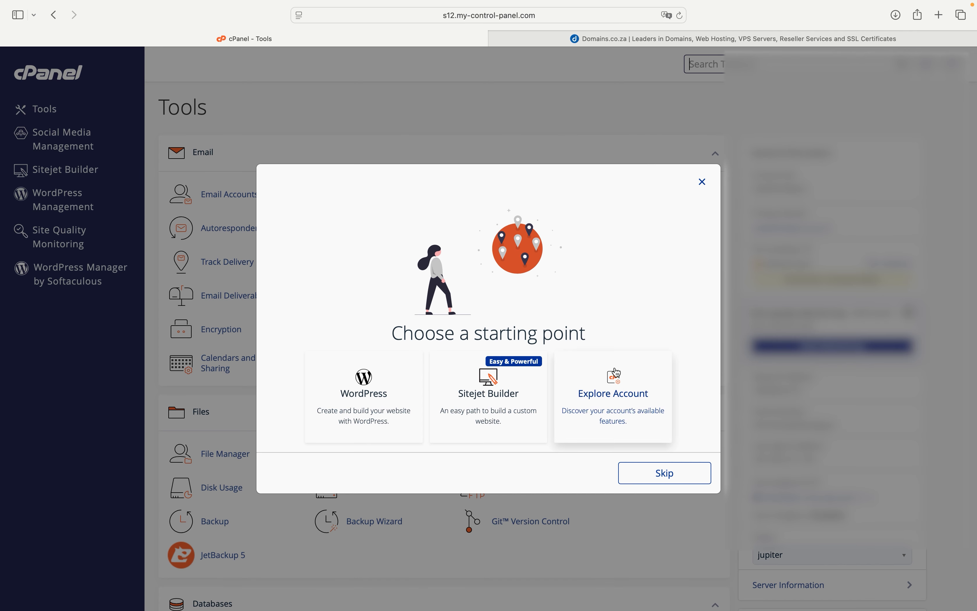
pyautogui.click(702, 183)
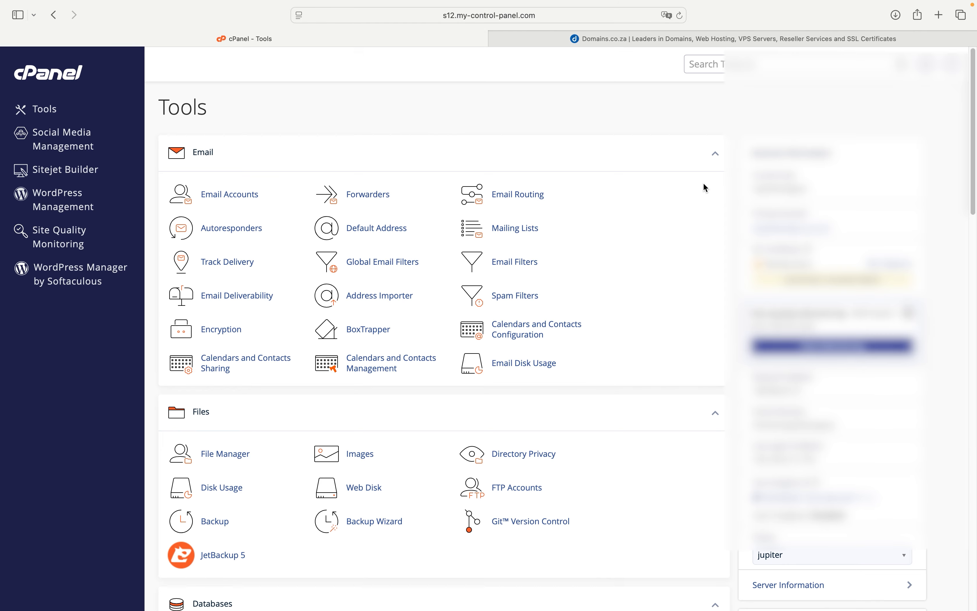
pyautogui.scroll(-1, 560, 182)
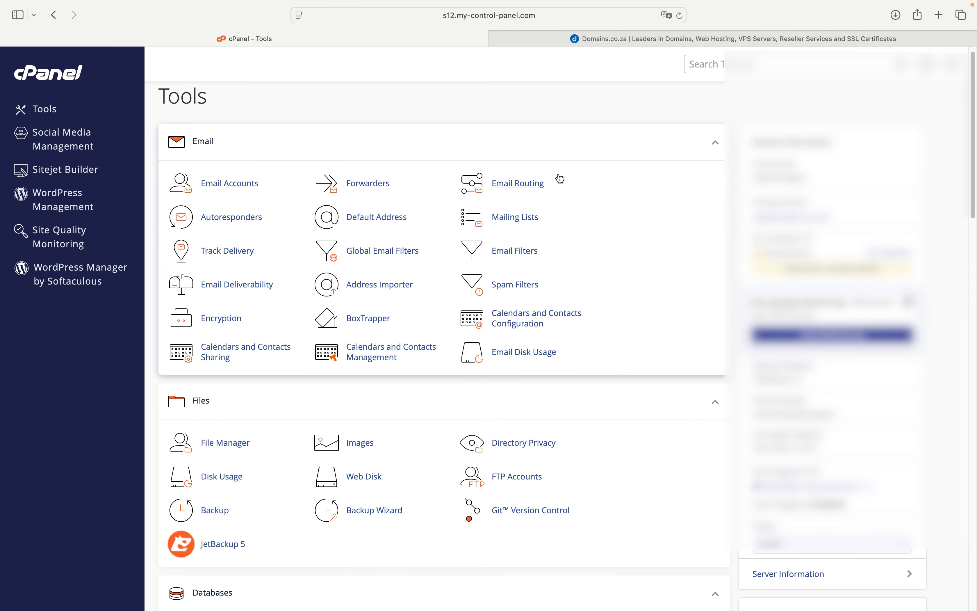
pyautogui.scroll(-1, 560, 178)
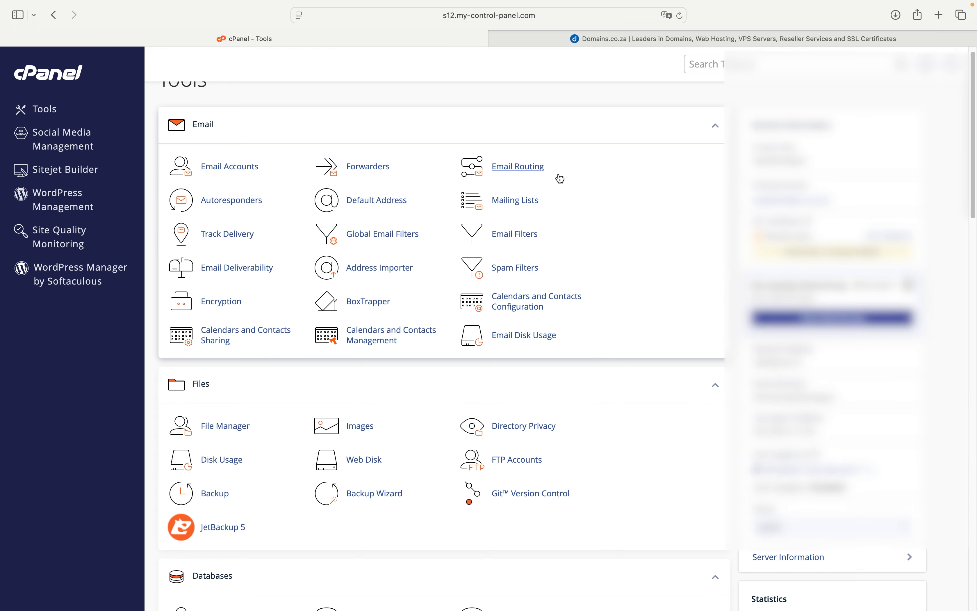
pyautogui.scroll(-2, 560, 178)
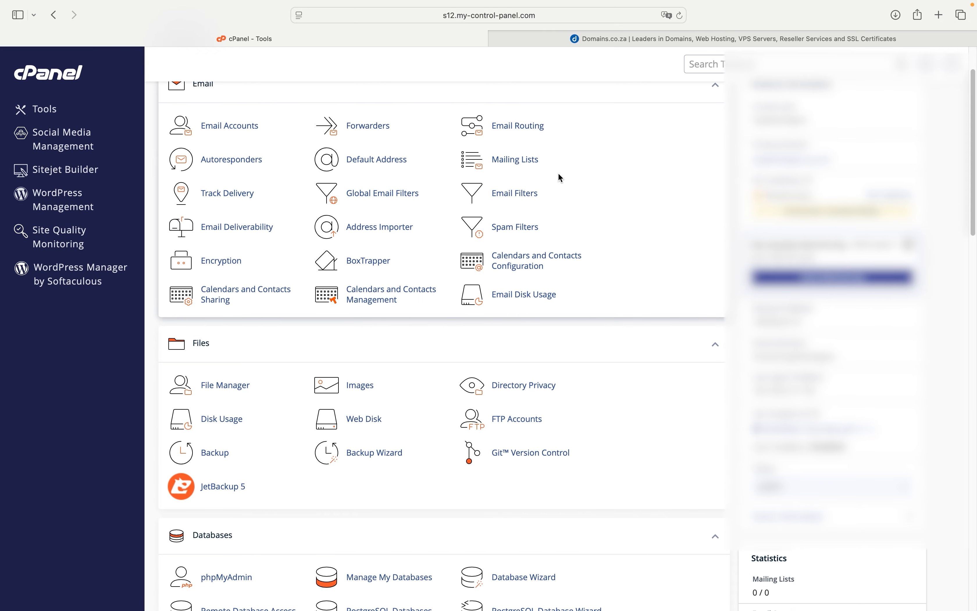
pyautogui.scroll(3, 561, 178)
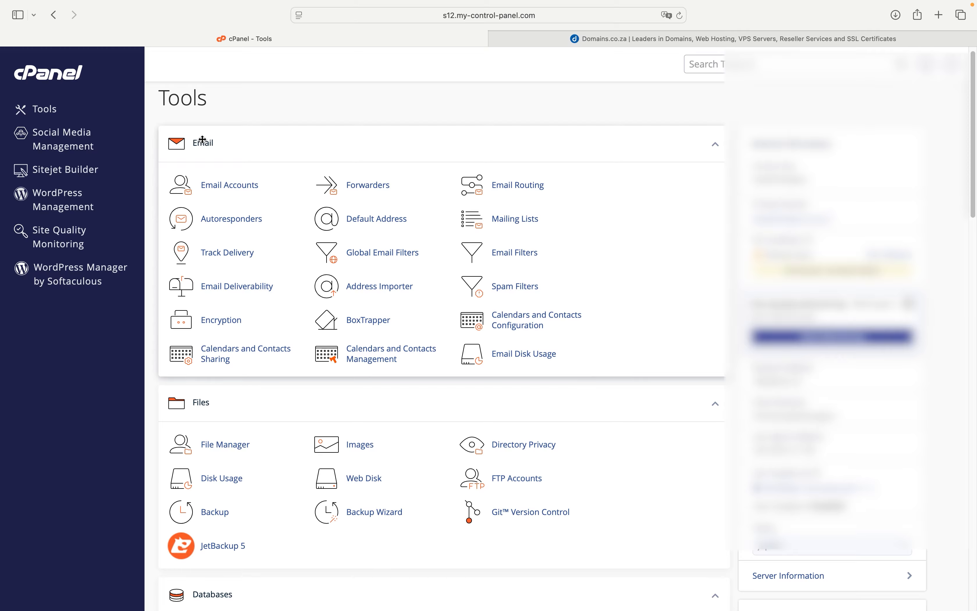
pyautogui.scroll(-10, 332, 305)
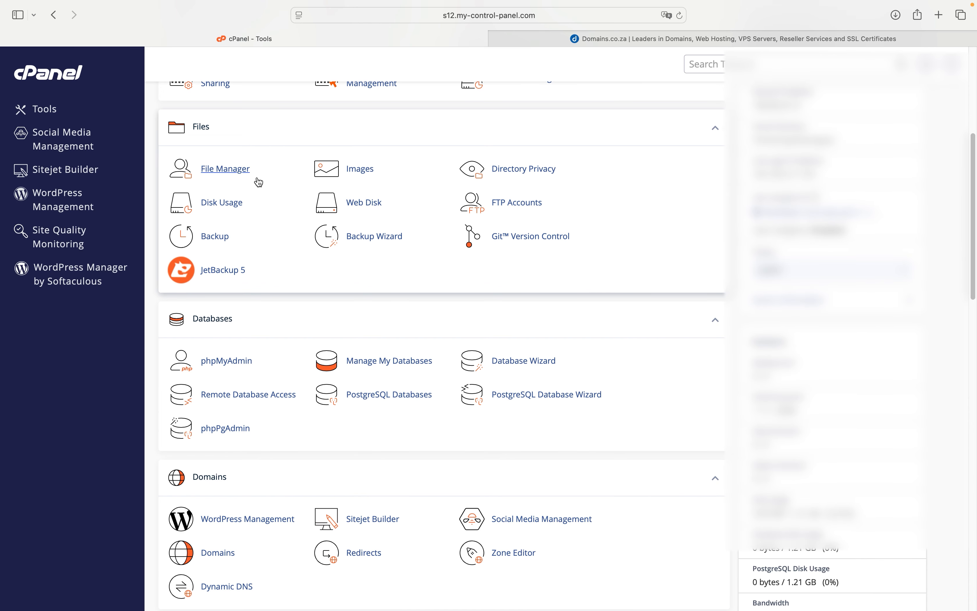
pyautogui.scroll(-3, 233, 318)
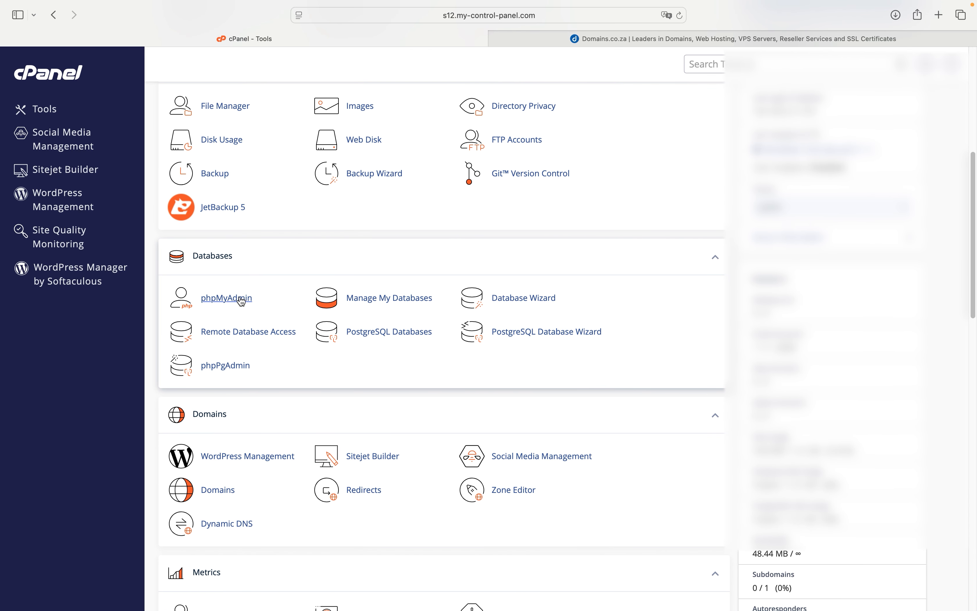
pyautogui.scroll(-10, 389, 324)
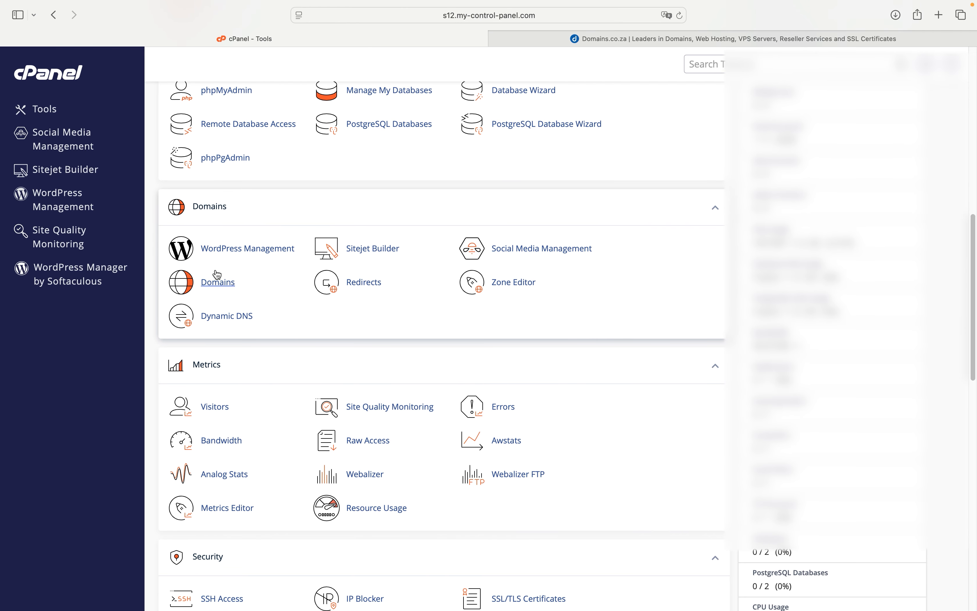
pyautogui.scroll(-2, 218, 282)
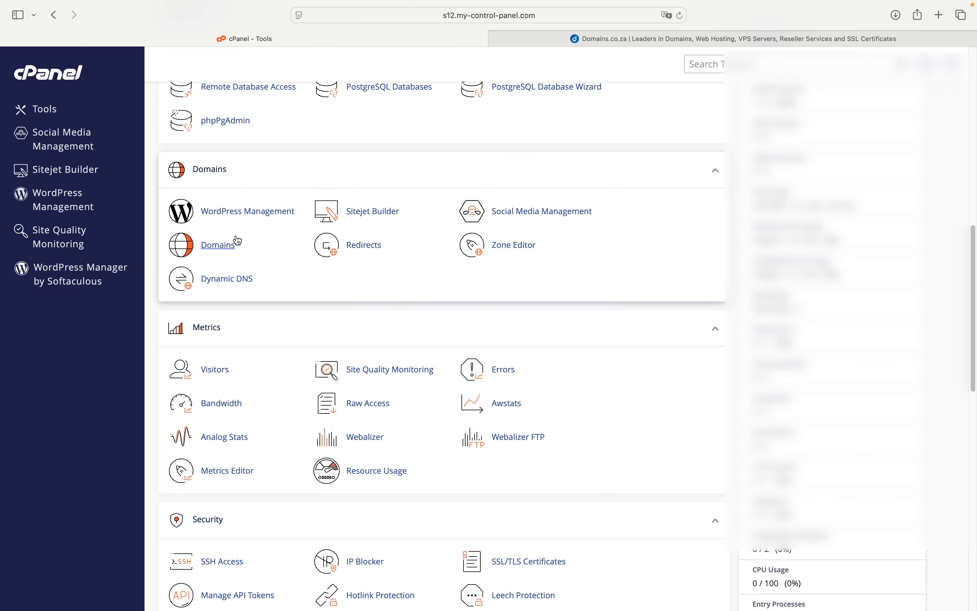
pyautogui.scroll(-20, 218, 242)
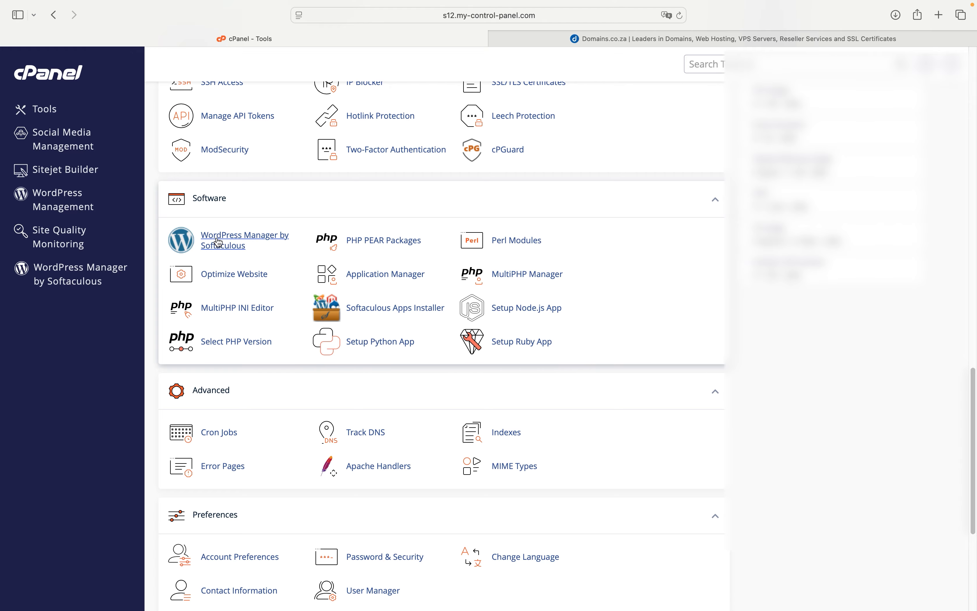
# Step: Find the Software section and launch WordPress Manager by Softaculous
pyautogui.scroll(20, 219, 243)
pyautogui.scroll(-18, 219, 243)
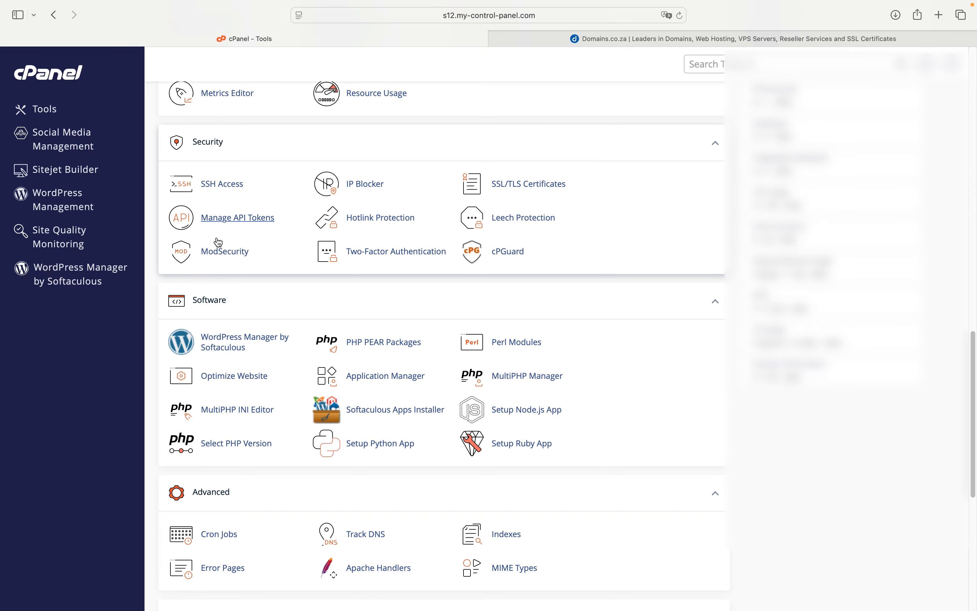
pyautogui.scroll(-2, 219, 242)
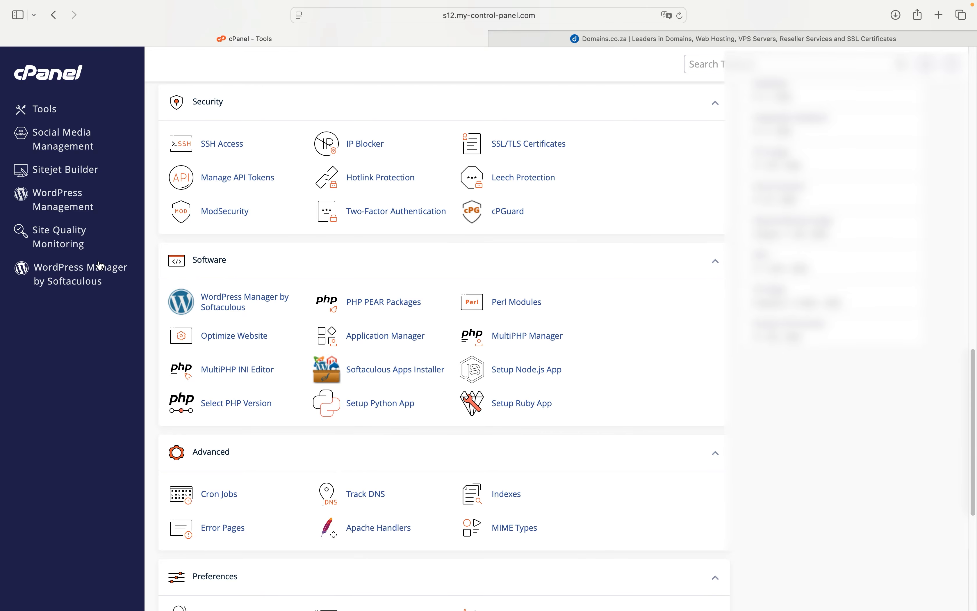
pyautogui.scroll(-1, 226, 335)
pyautogui.scroll(3, 273, 364)
pyautogui.scroll(-2, 273, 364)
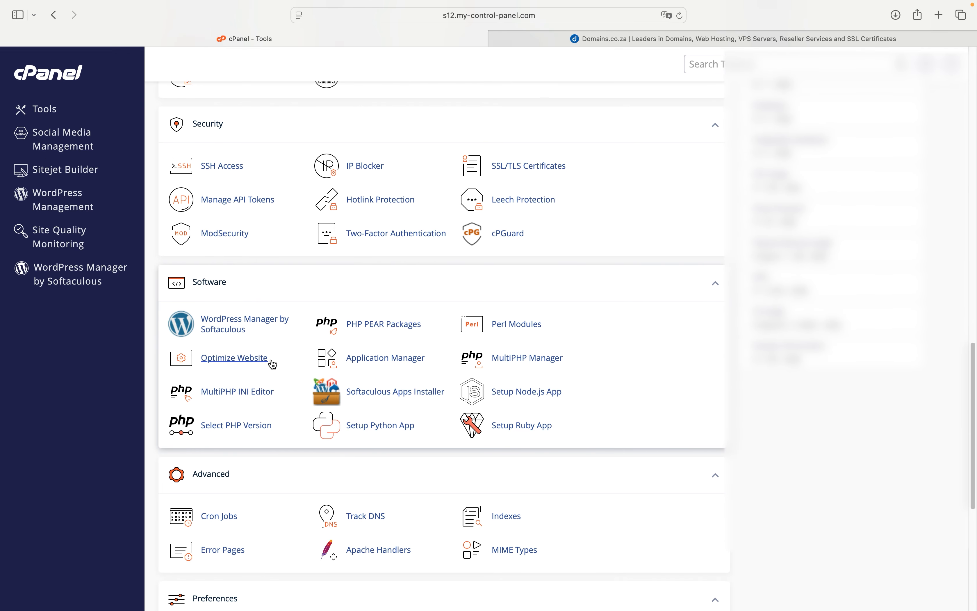
pyautogui.scroll(-2, 273, 364)
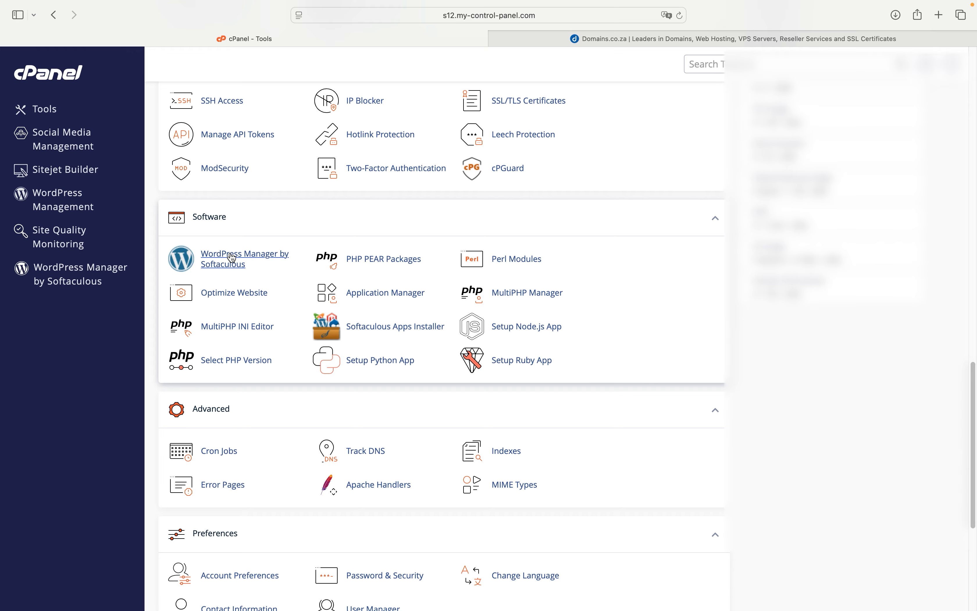
pyautogui.click(219, 255)
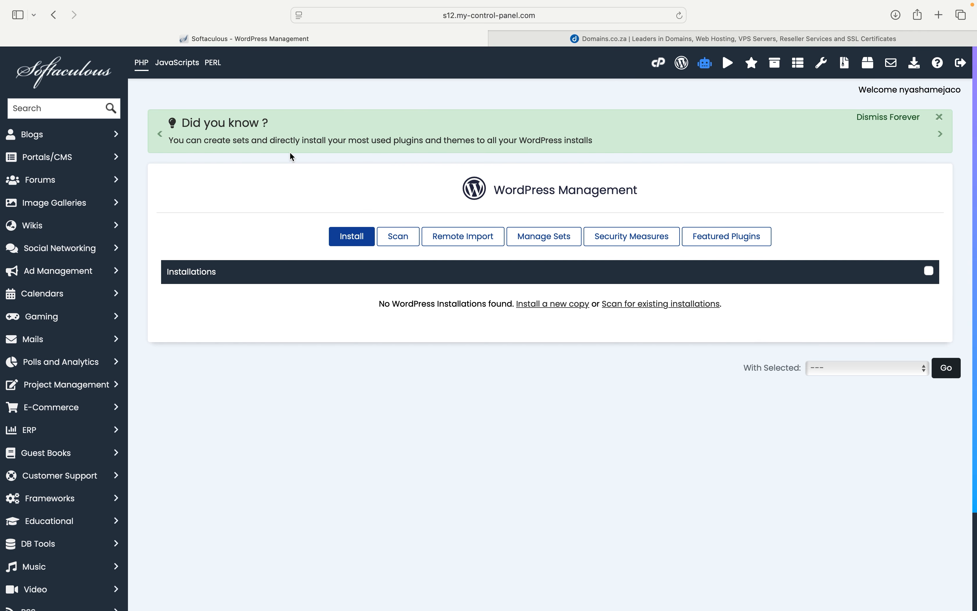
# Step: Begin a new WordPress installation from the Softaculous WordPress Management page
pyautogui.click(57, 108)
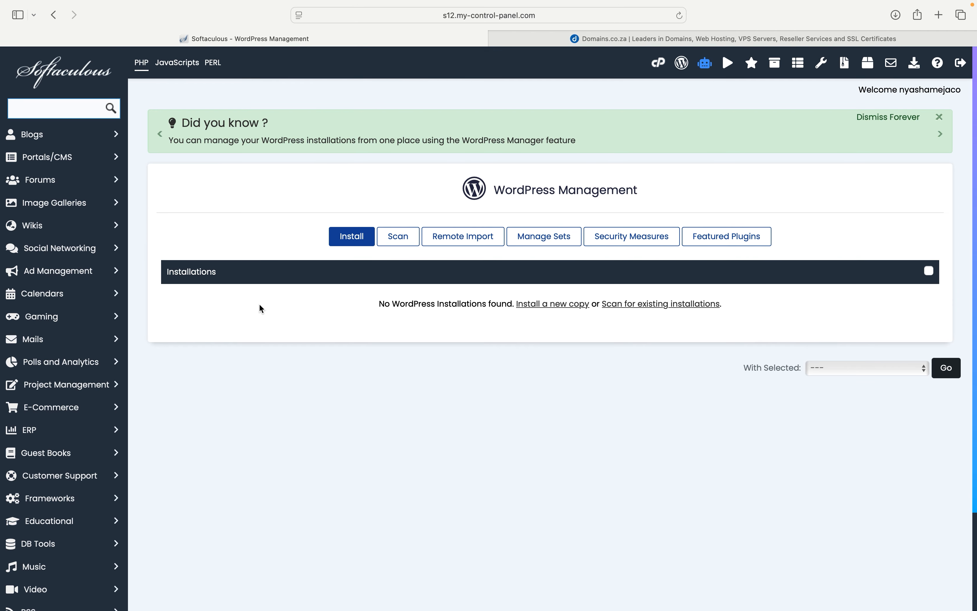
pyautogui.click(356, 242)
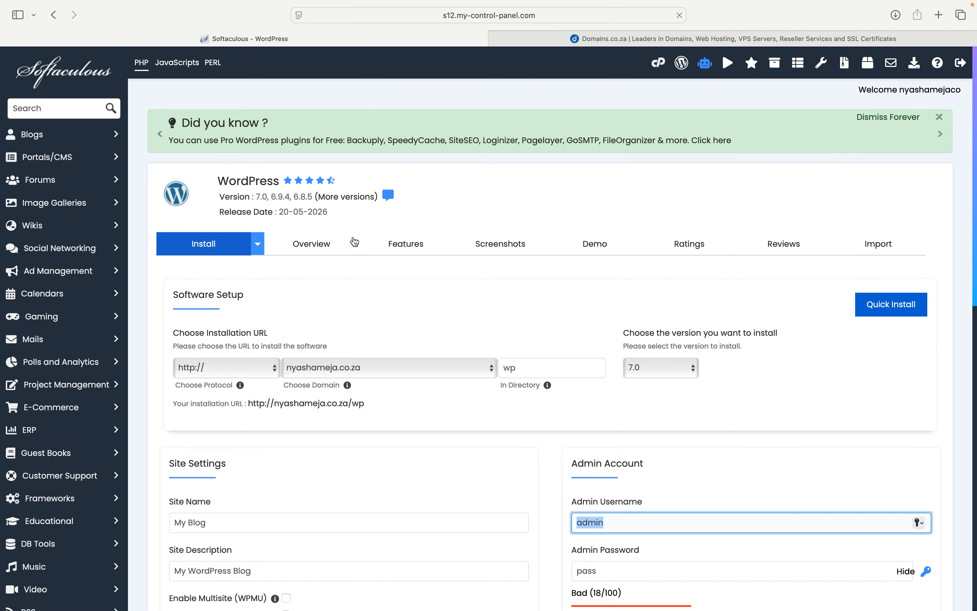
# Step: Scroll down the WordPress install form to review the default 'My Blog' site settings
pyautogui.scroll(-5, 355, 241)
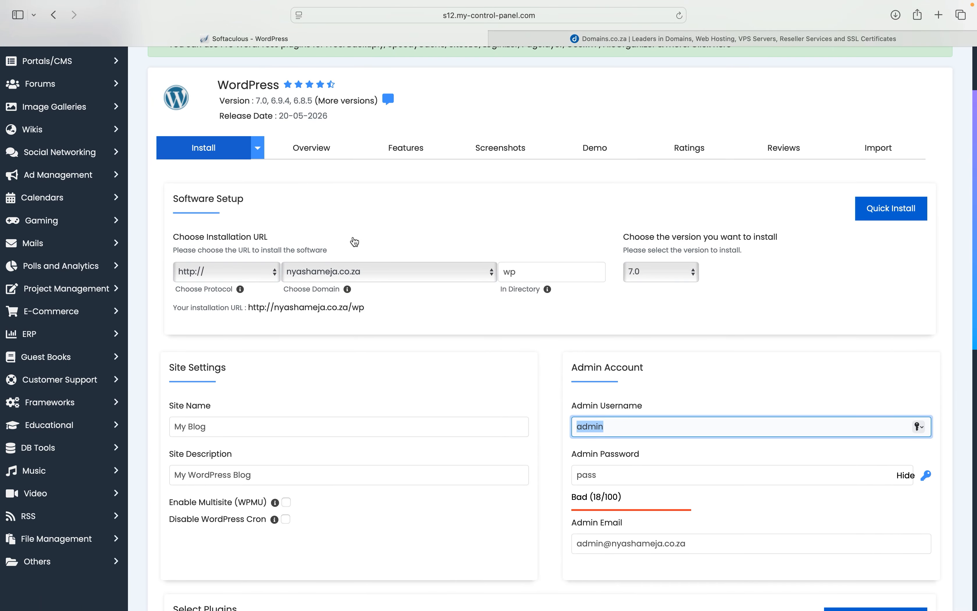
pyautogui.scroll(-1, 355, 242)
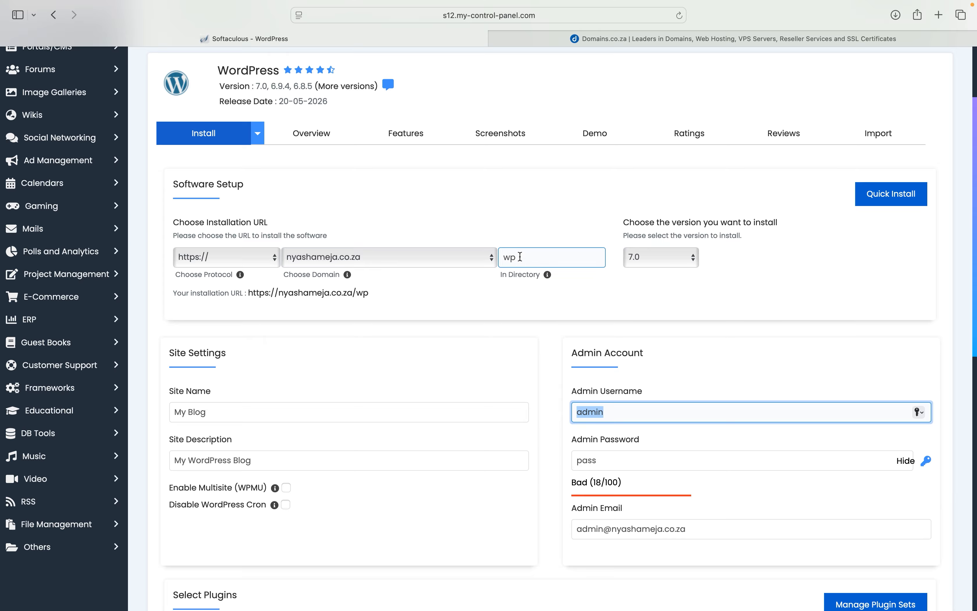
# Step: Clear 'wp' from the In Directory field so WordPress installs on the domain root
pyautogui.moveTo(520, 257); pyautogui.dragTo(499, 255)
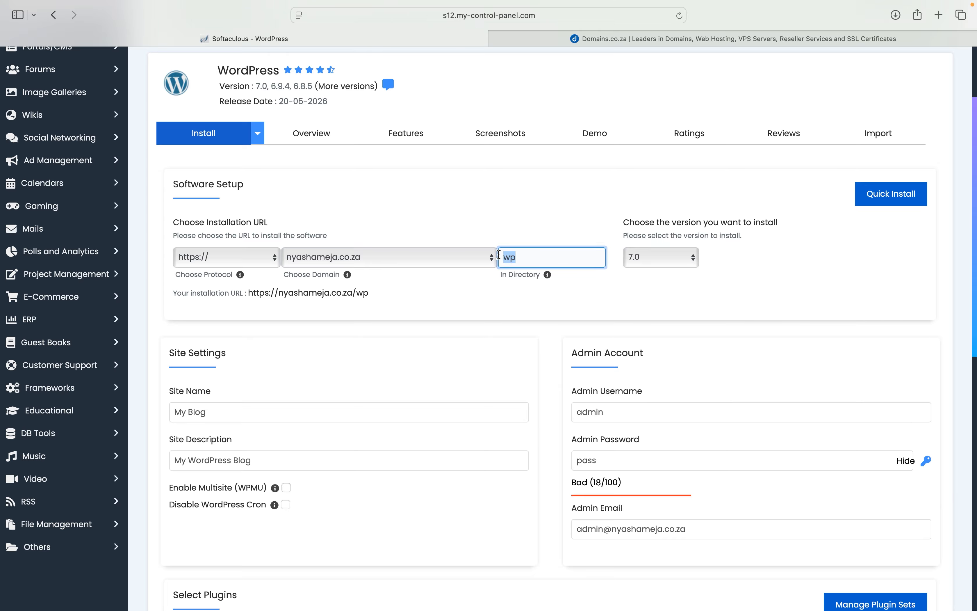
pyautogui.press('BackSpace')
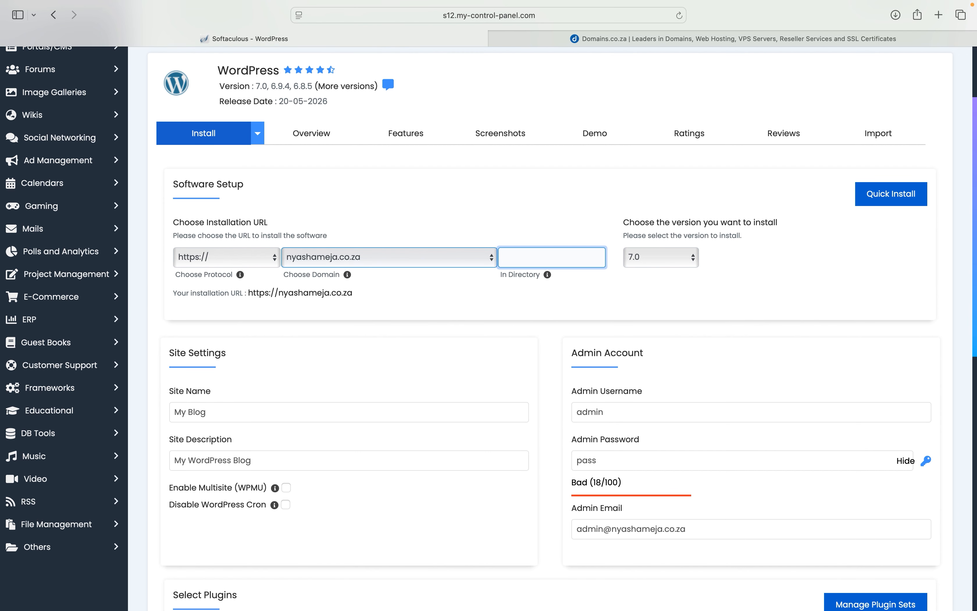
pyautogui.click(480, 217)
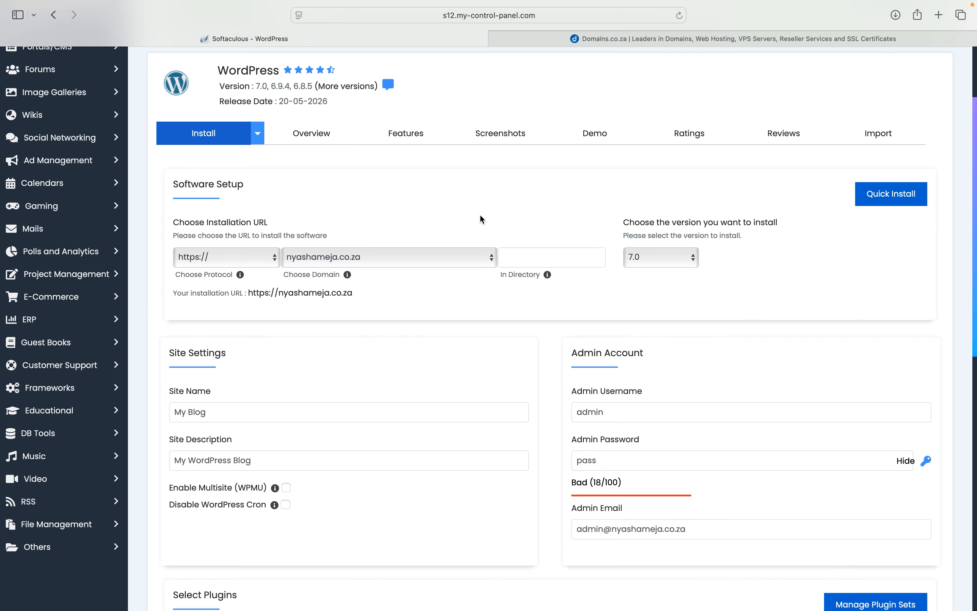
pyautogui.click(554, 267)
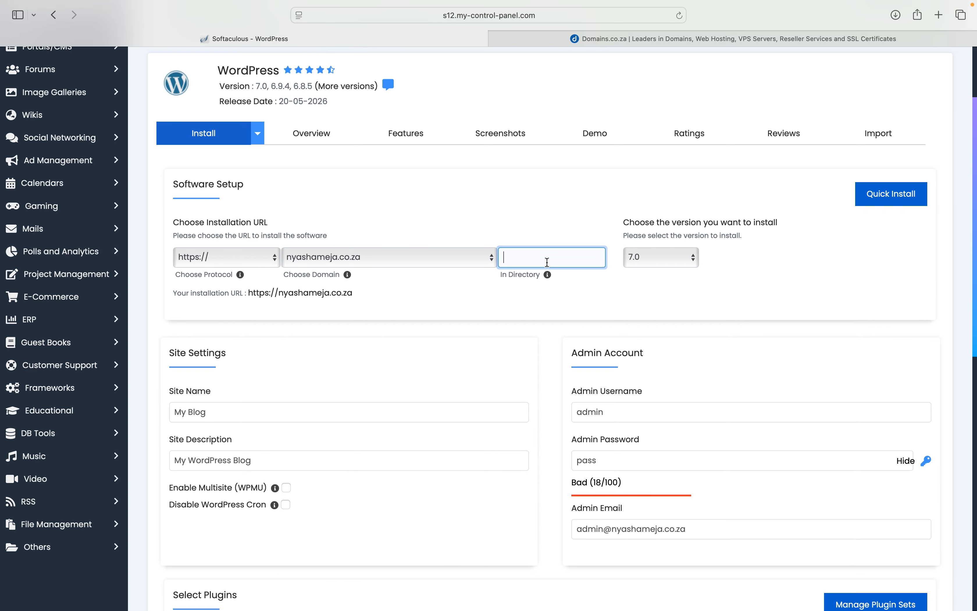
pyautogui.click(260, 257)
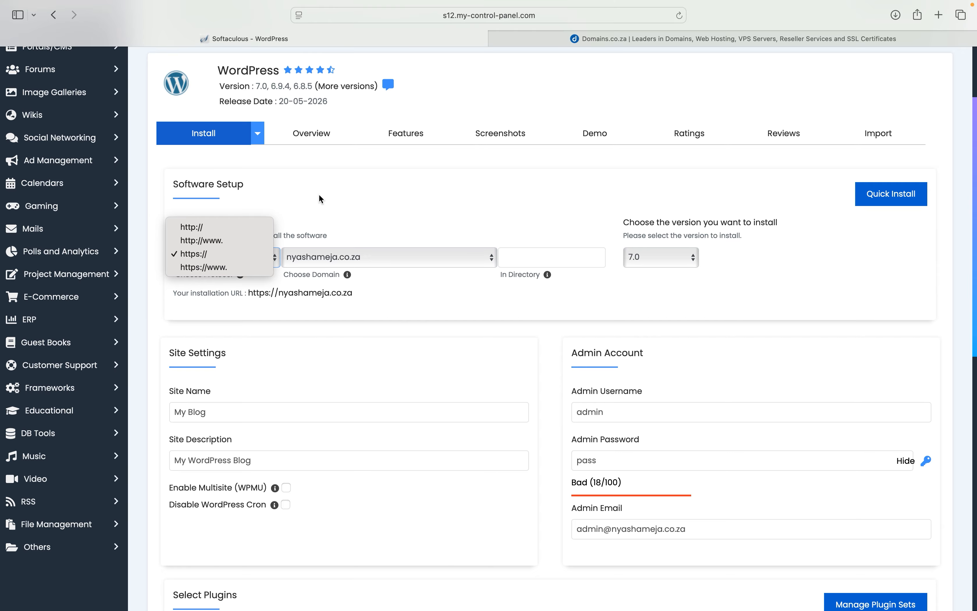
pyautogui.click(433, 291)
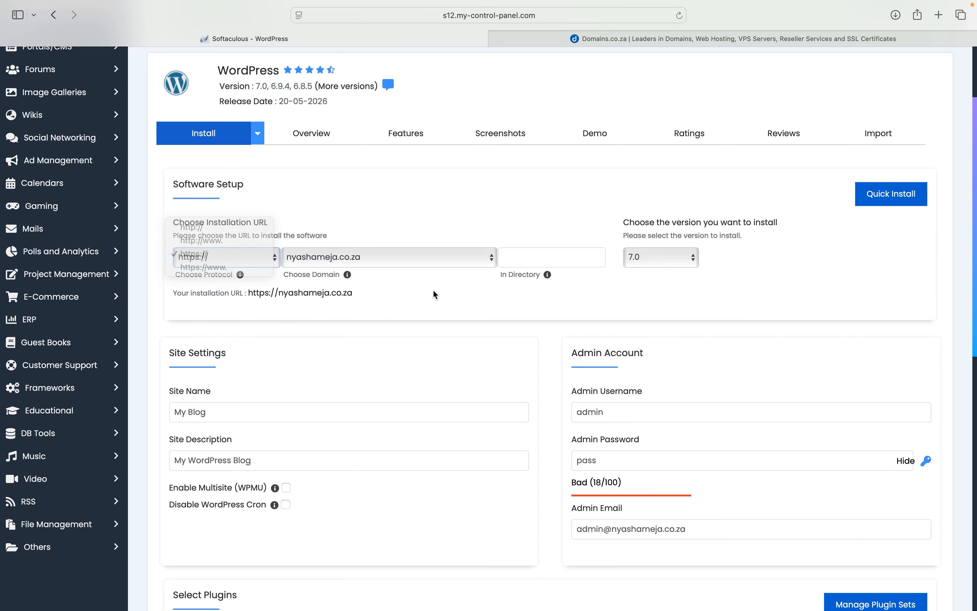
pyautogui.scroll(-2, 433, 291)
pyautogui.click(653, 223)
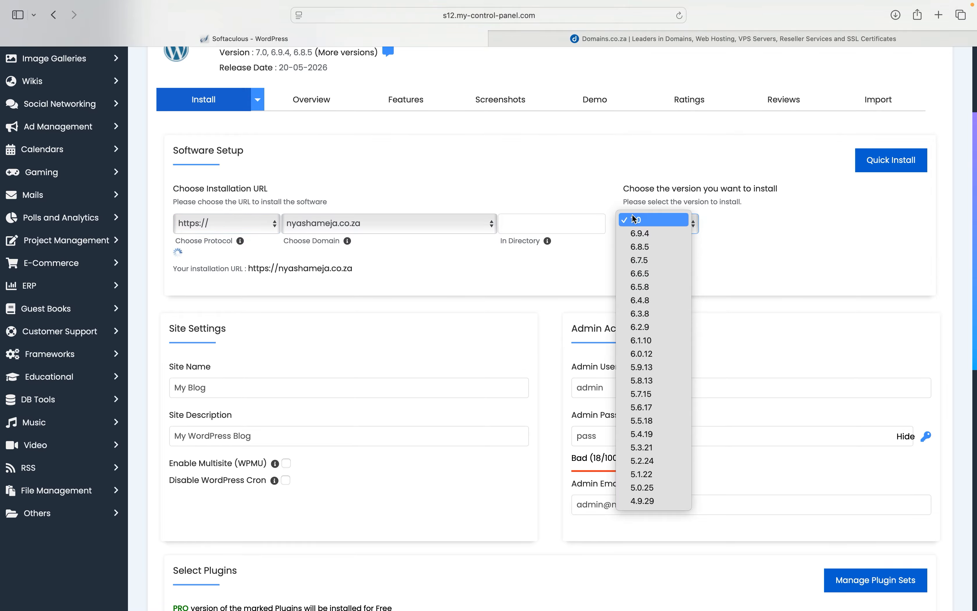
pyautogui.click(564, 194)
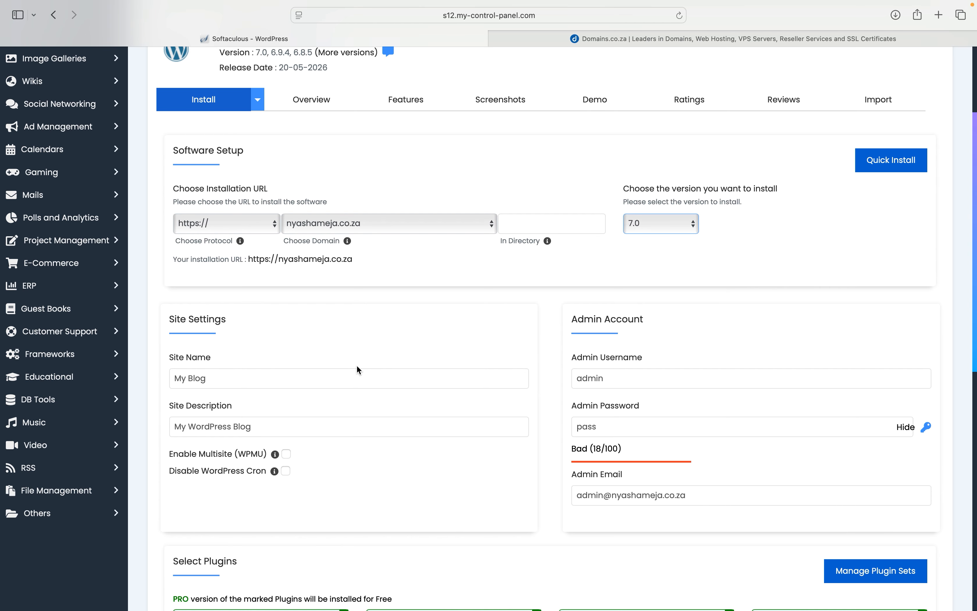
pyautogui.scroll(-3, 358, 367)
pyautogui.click(282, 277)
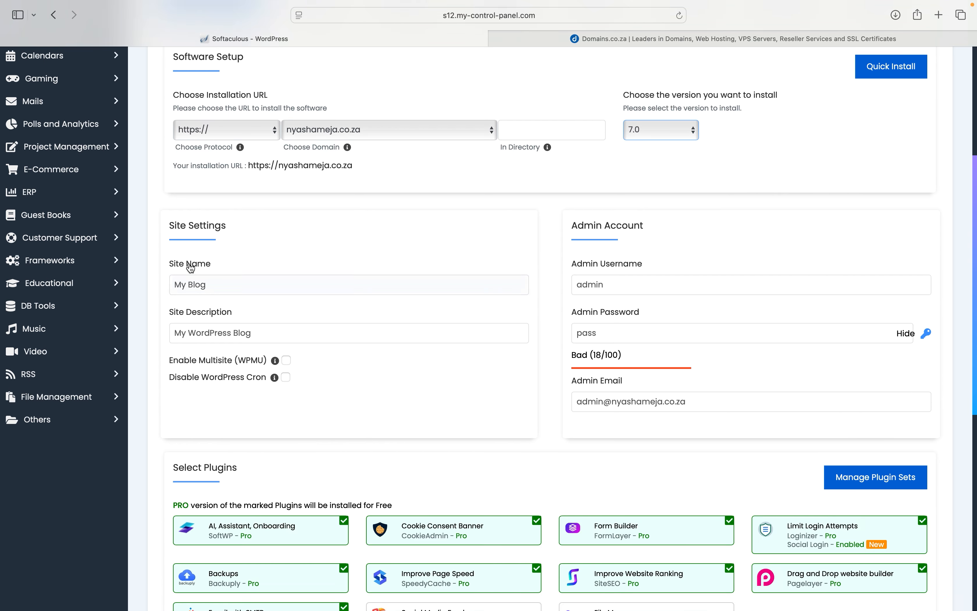
pyautogui.click(217, 276)
pyautogui.click(208, 284)
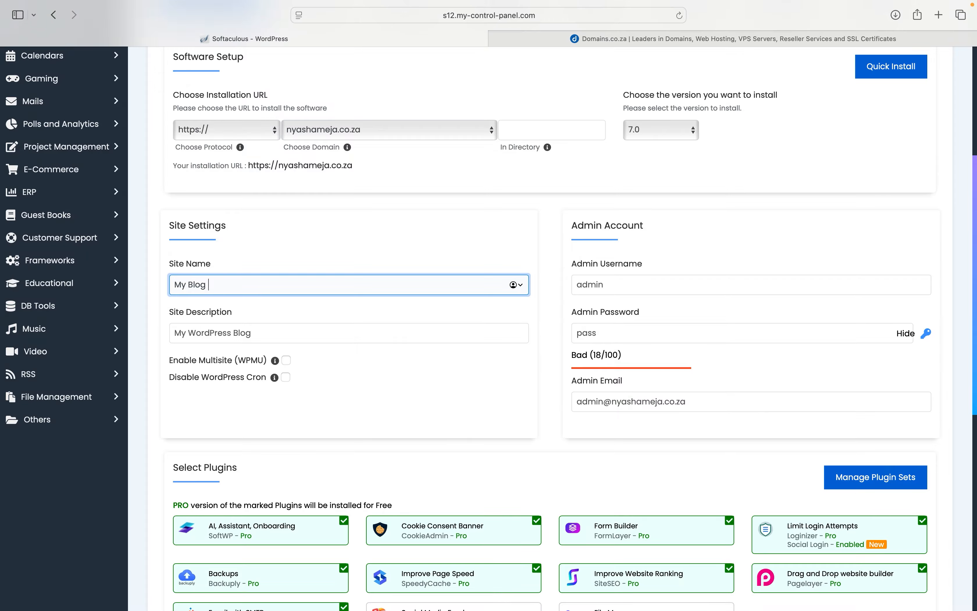
# Step: Append 'Test' to the site name and trim the description to 'My WordPress'
pyautogui.write('Test')
pyautogui.click(261, 336)
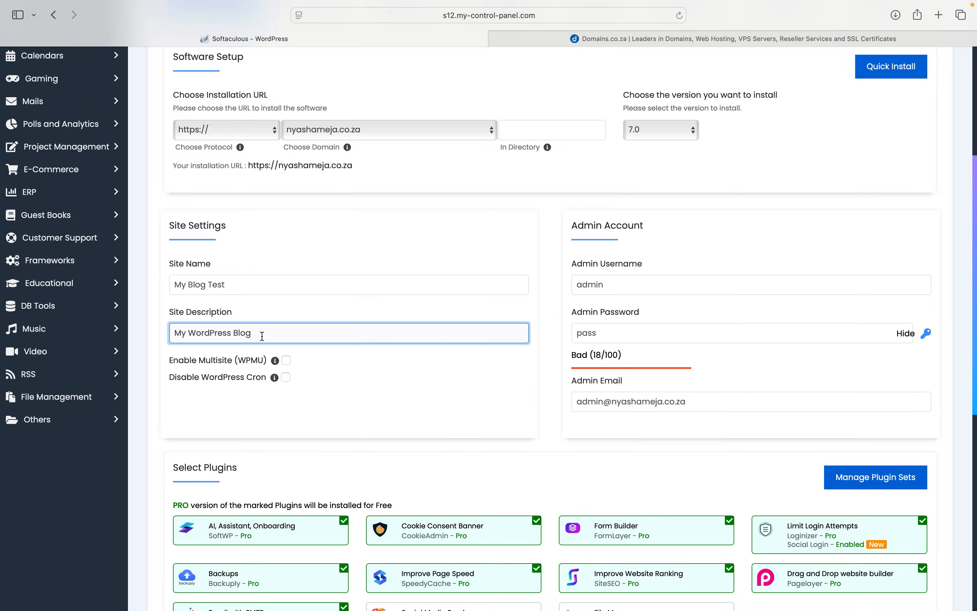
pyautogui.press('BackSpace')
pyautogui.press('BackSpace')
pyautogui.press('BackSpace')
pyautogui.press('BackSpace')
pyautogui.scroll(-5, 263, 339)
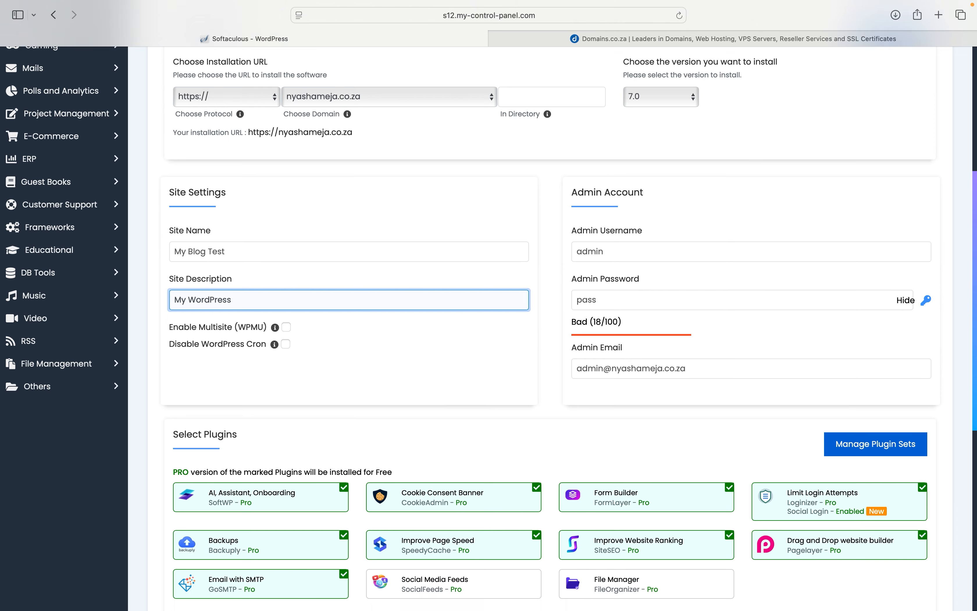
pyautogui.scroll(2, 262, 336)
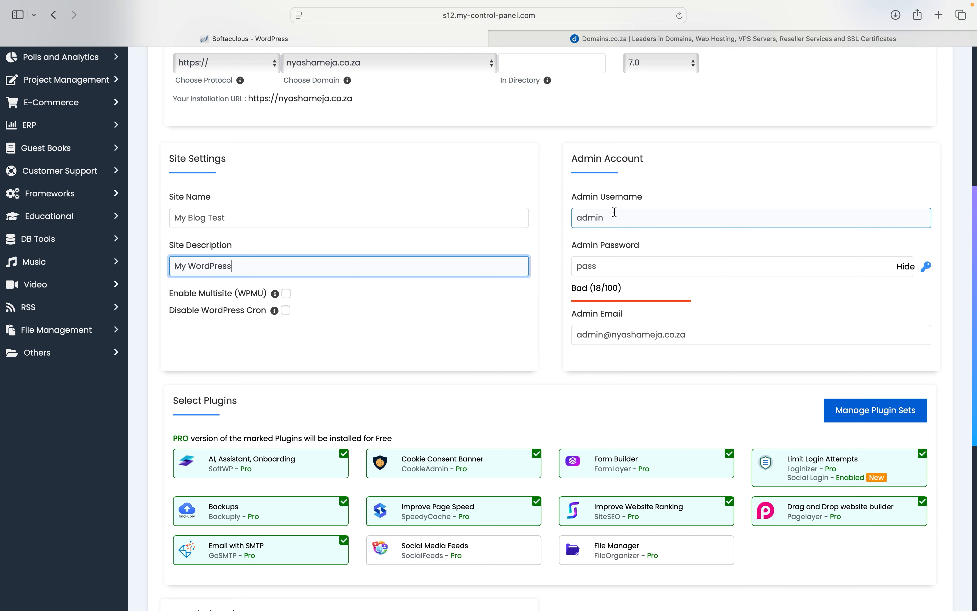
# Step: Replace the default admin username with the site's info e-mail address
pyautogui.moveTo(614, 212); pyautogui.dragTo(568, 218)
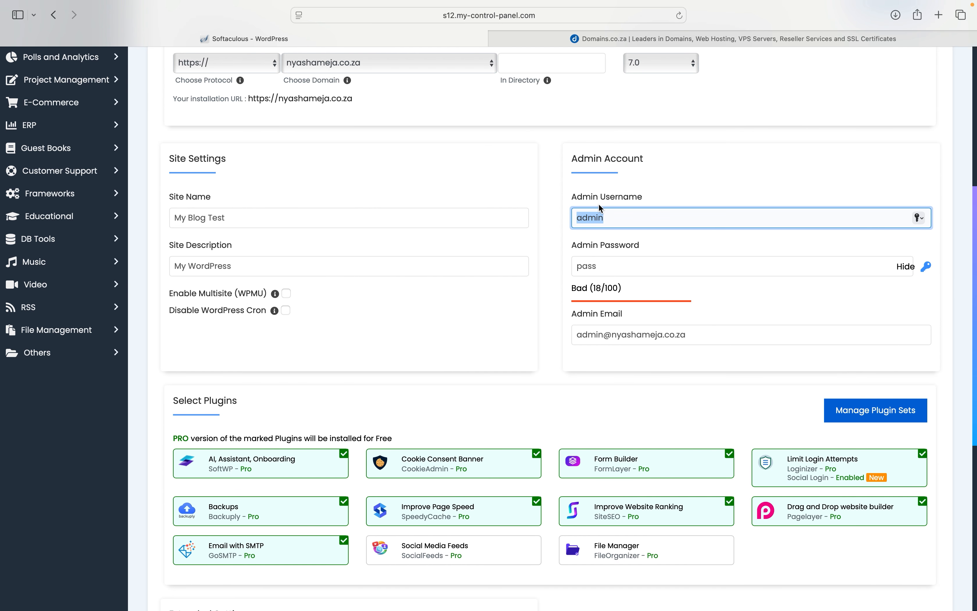
pyautogui.scroll(-1, 601, 208)
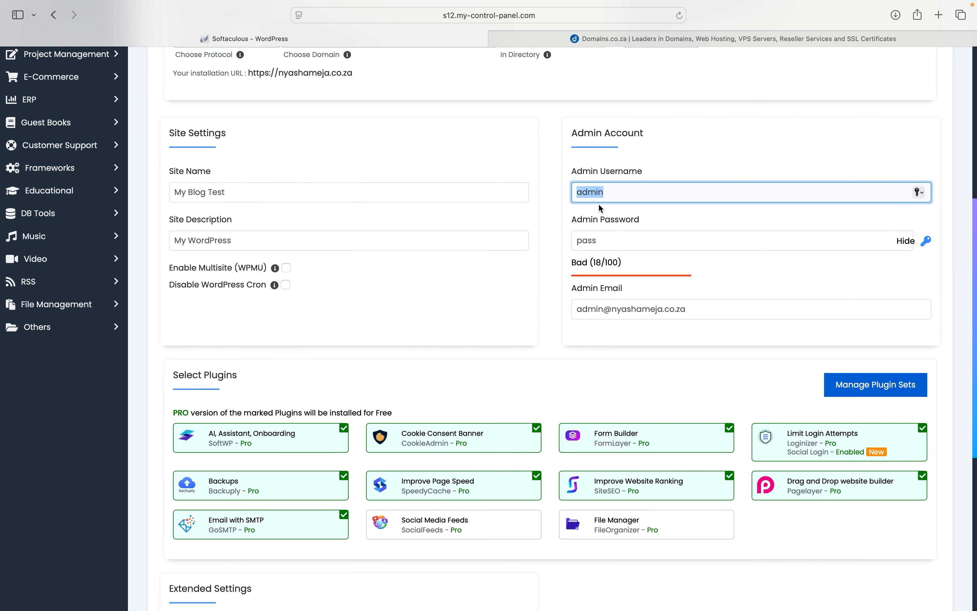
pyautogui.scroll(-2, 600, 208)
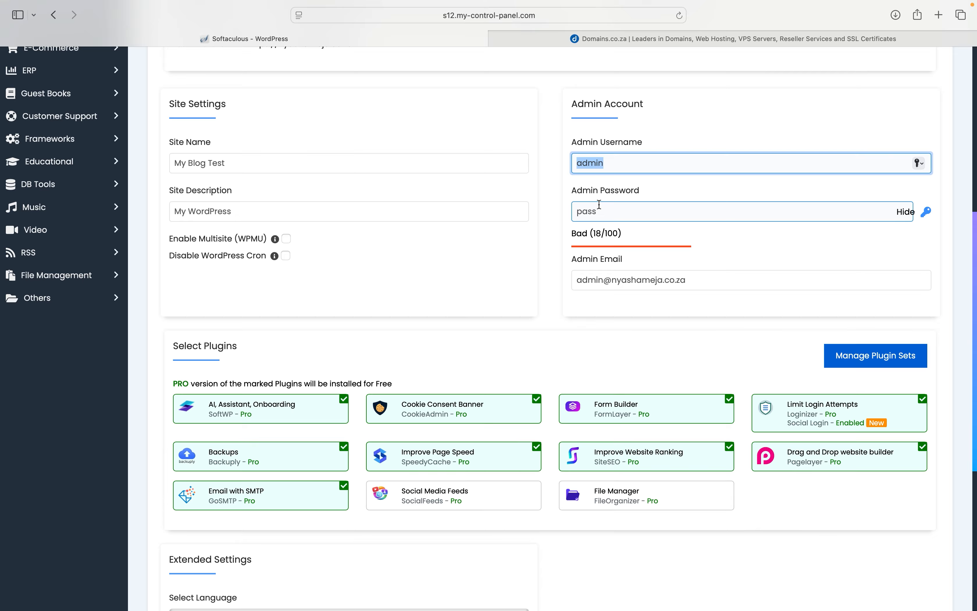
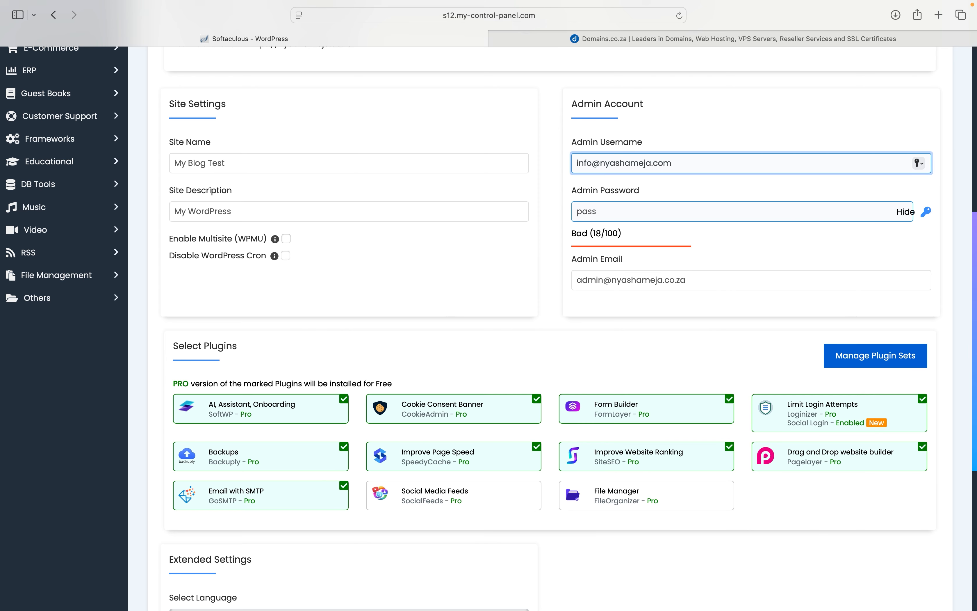
pyautogui.scroll(-2, 546, 184)
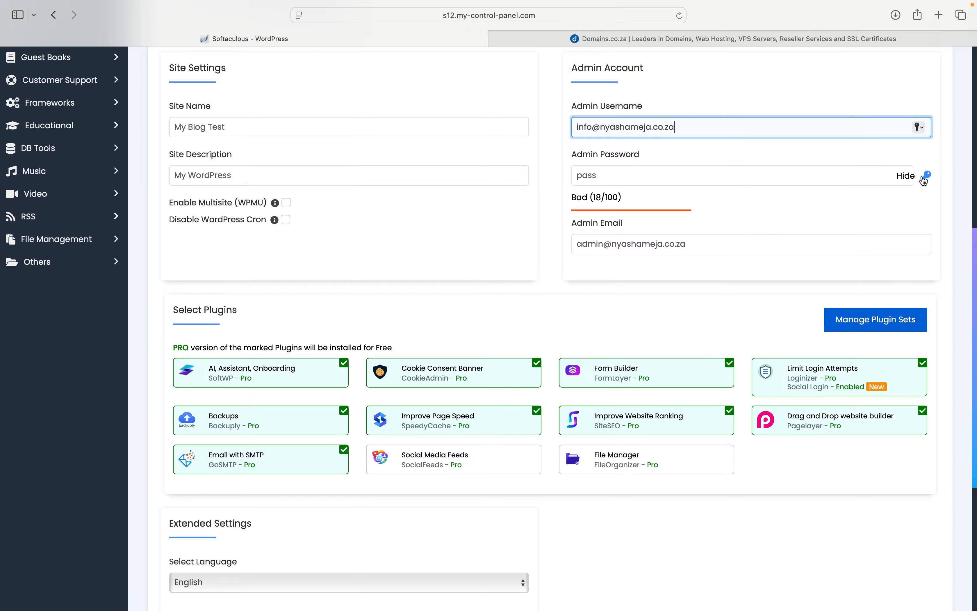
# Step: Generate a strong admin password and change the admin email's prefix to 'info'
pyautogui.doubleClick(831, 173)
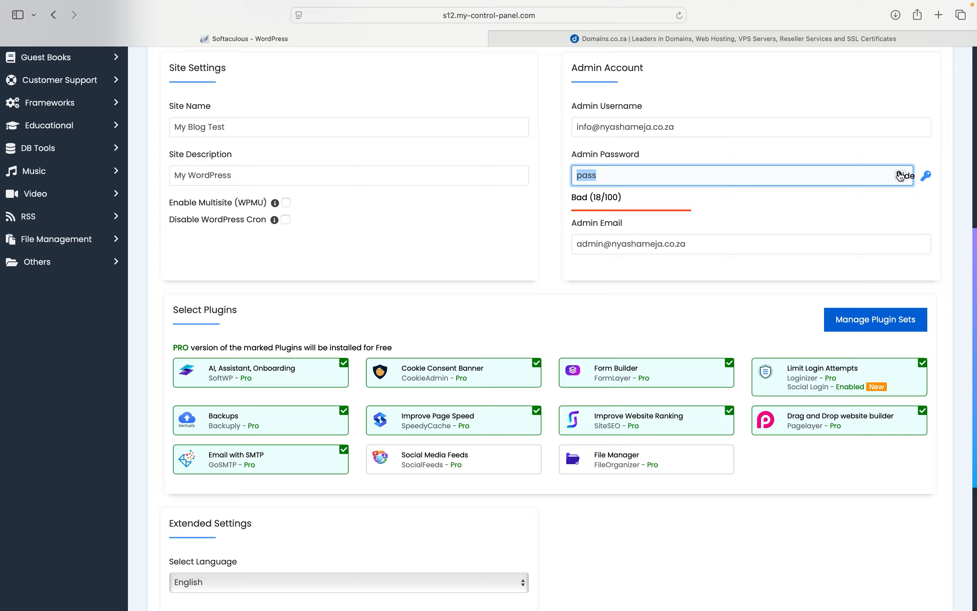
pyautogui.click(926, 175)
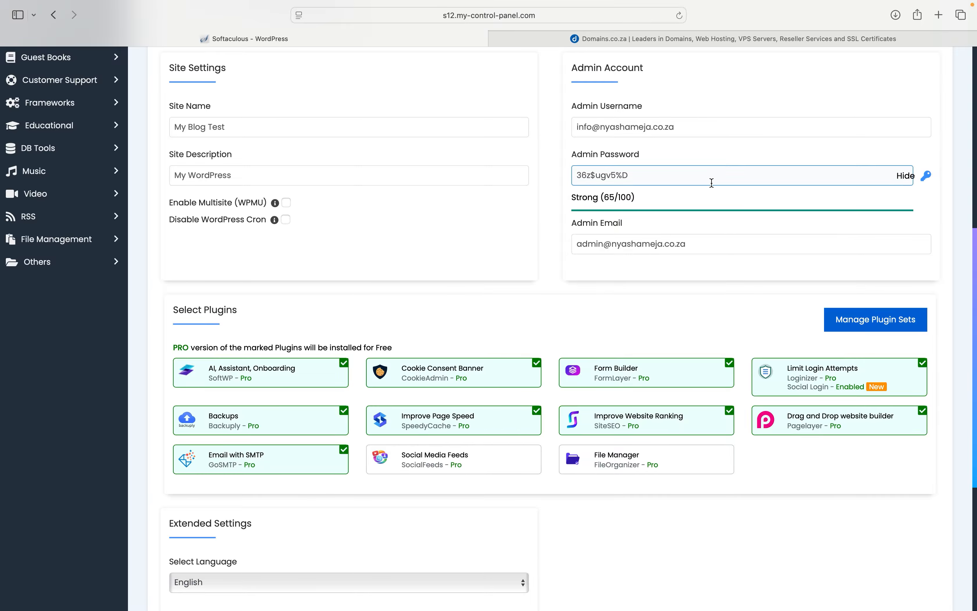
pyautogui.click(604, 244)
pyautogui.doubleClick(604, 245)
pyautogui.write('info')
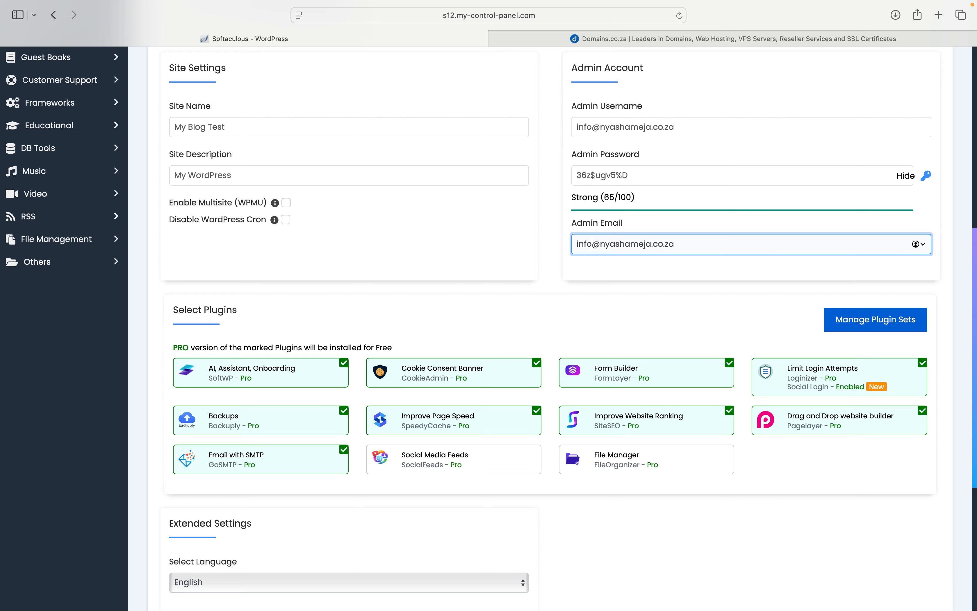
pyautogui.scroll(-1, 552, 327)
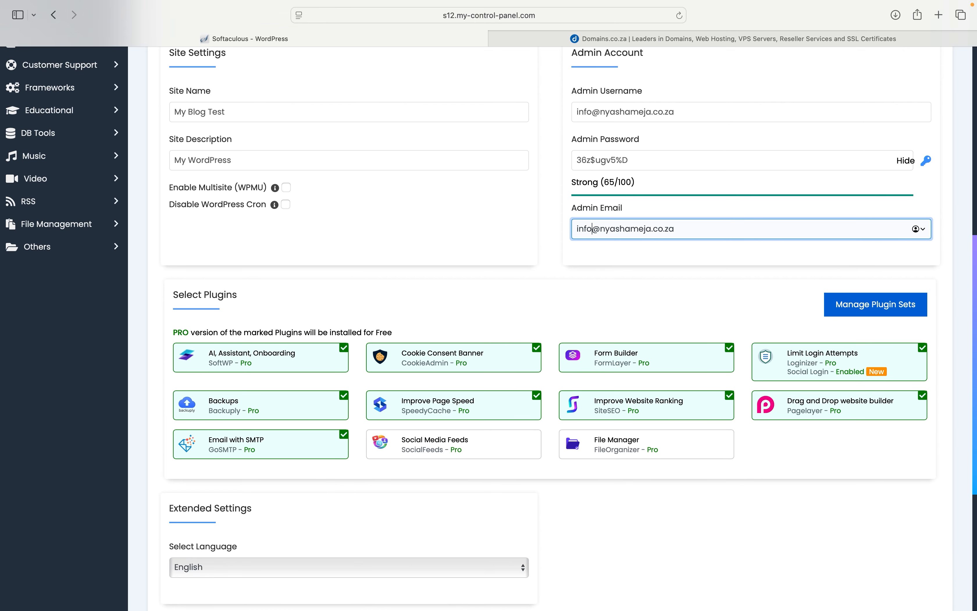
pyautogui.scroll(1, 491, 327)
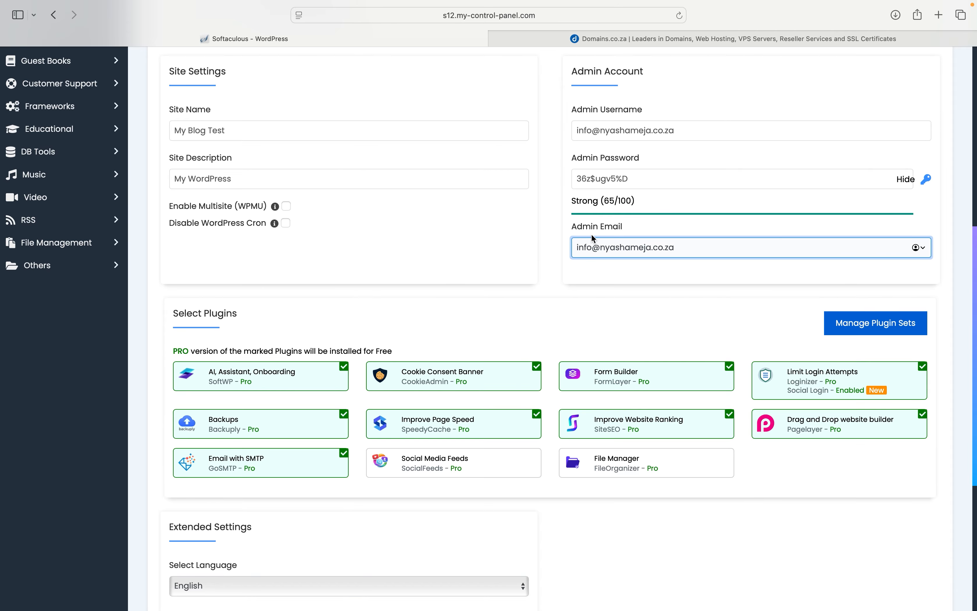
pyautogui.scroll(-1, 592, 235)
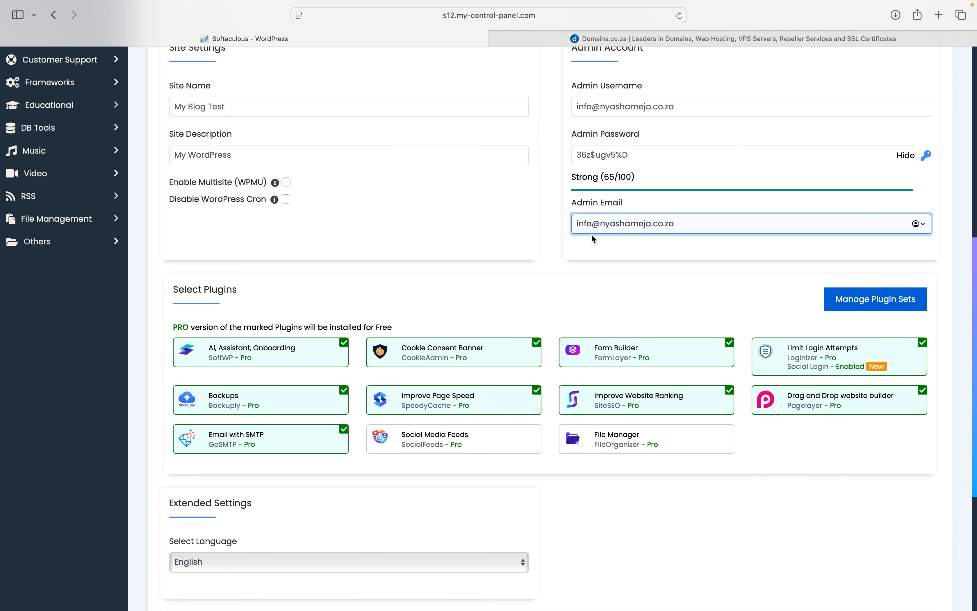
pyautogui.scroll(-2, 593, 226)
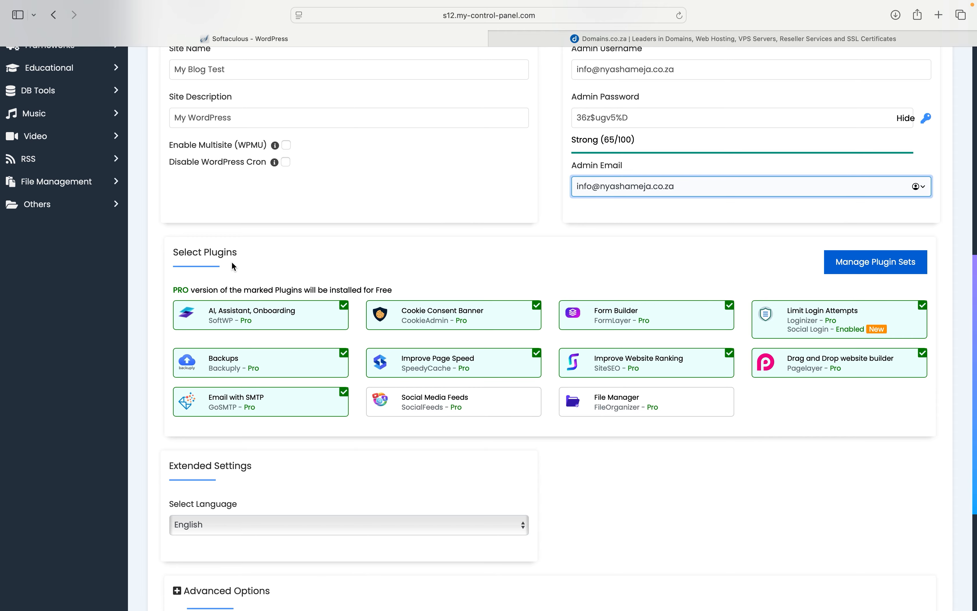
pyautogui.scroll(-2, 293, 275)
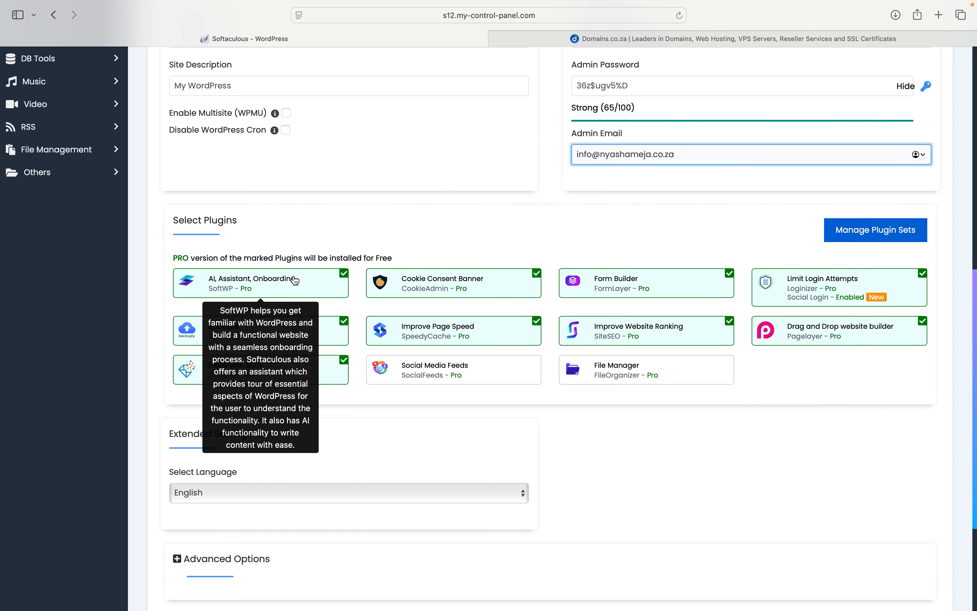
# Step: Untick the SMTP, Page Speed, Website Ranking, Drag and Drop and Backups plugins, and disable Social Login
pyautogui.click(348, 366)
pyautogui.click(535, 327)
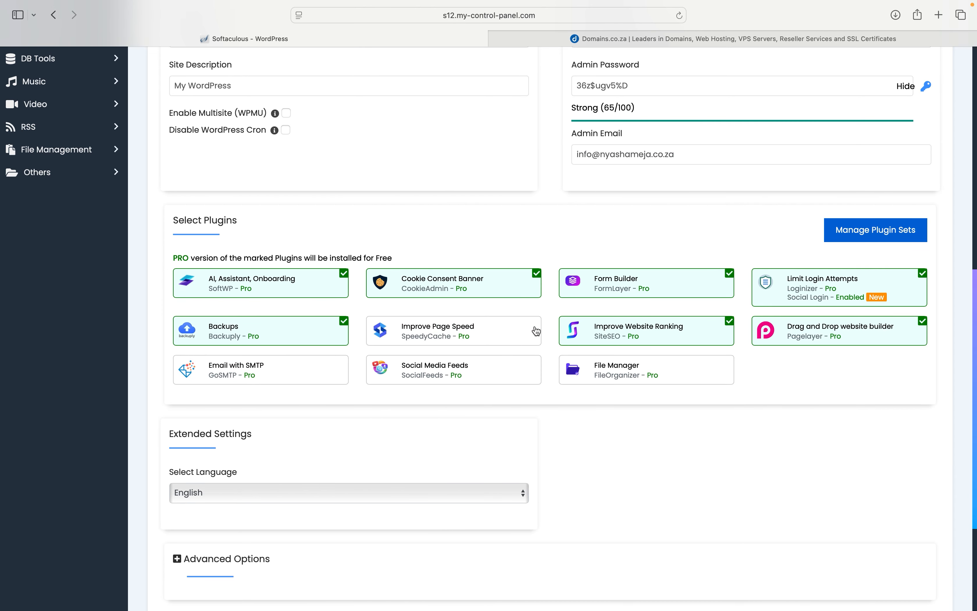
pyautogui.click(729, 321)
pyautogui.click(925, 323)
pyautogui.click(923, 278)
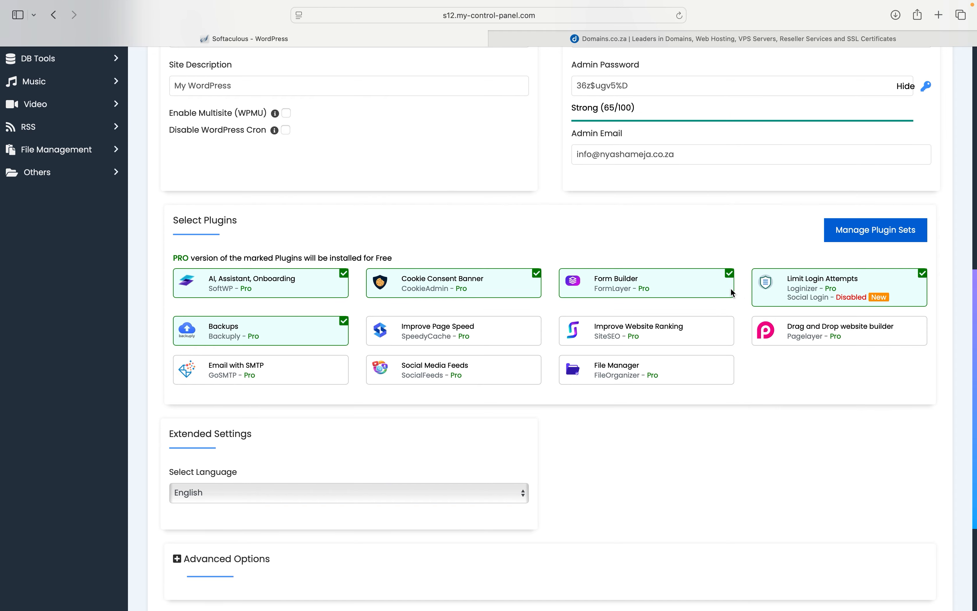
pyautogui.click(344, 323)
pyautogui.scroll(-5, 343, 325)
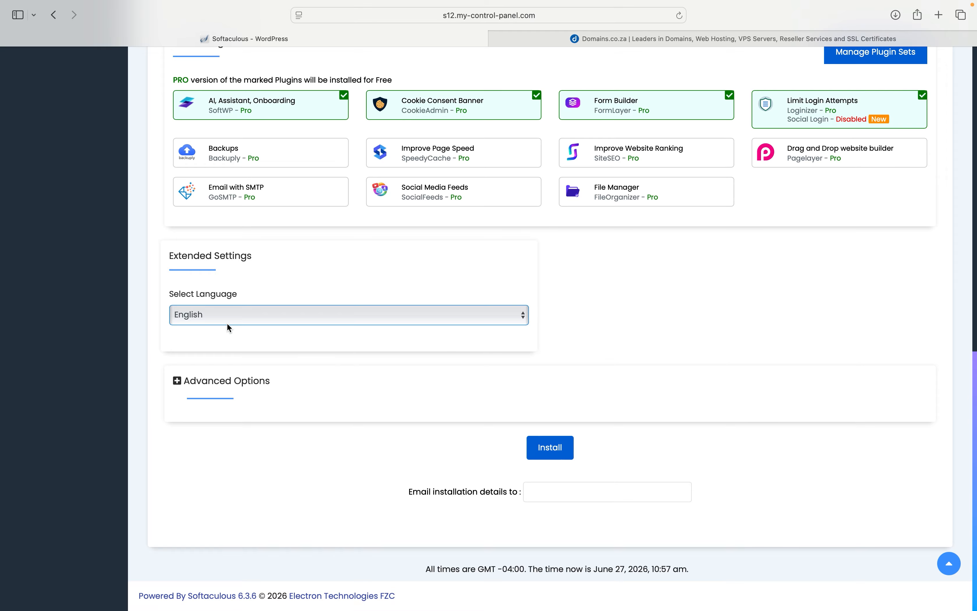
# Step: Have the installation details emailed to the site's info address
pyautogui.click(547, 485)
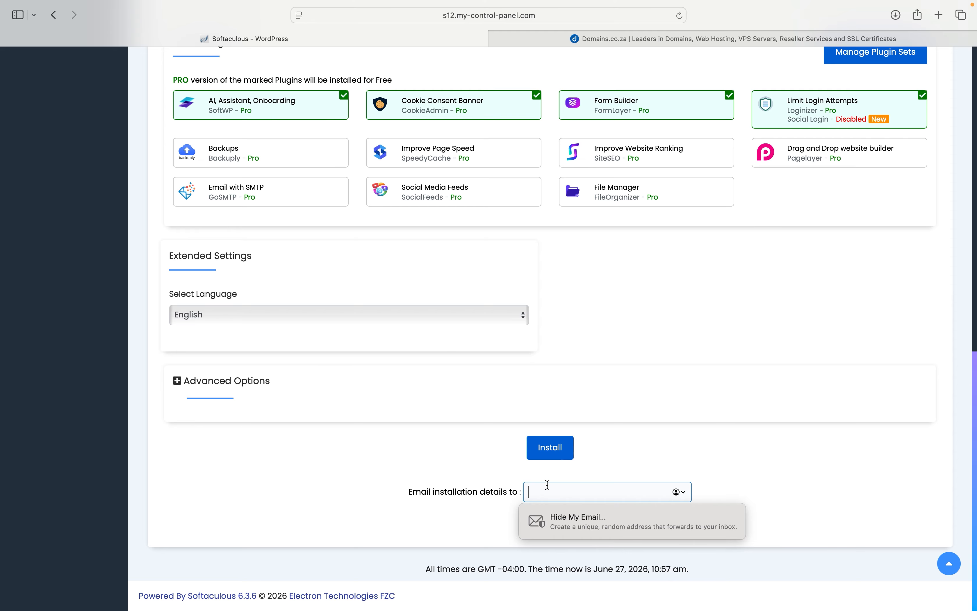
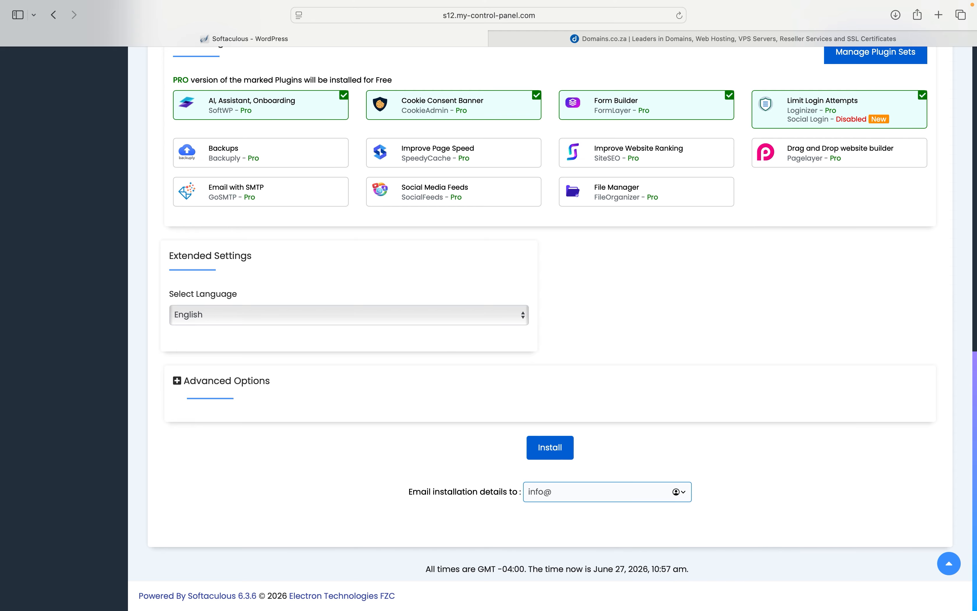
# Step: Run the WordPress installation and open the new site from the Congratulations page
pyautogui.click(550, 449)
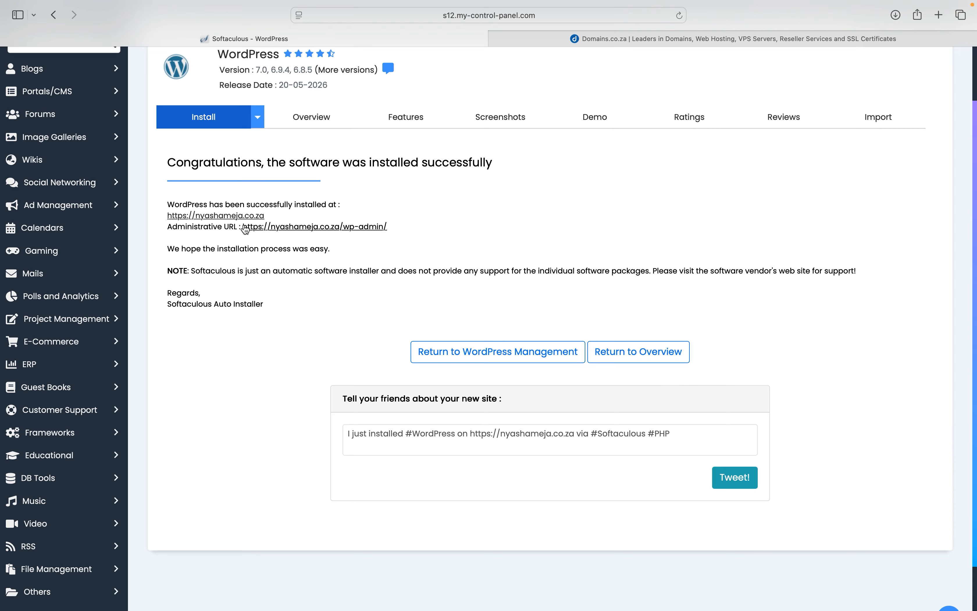
pyautogui.scroll(-2, 245, 228)
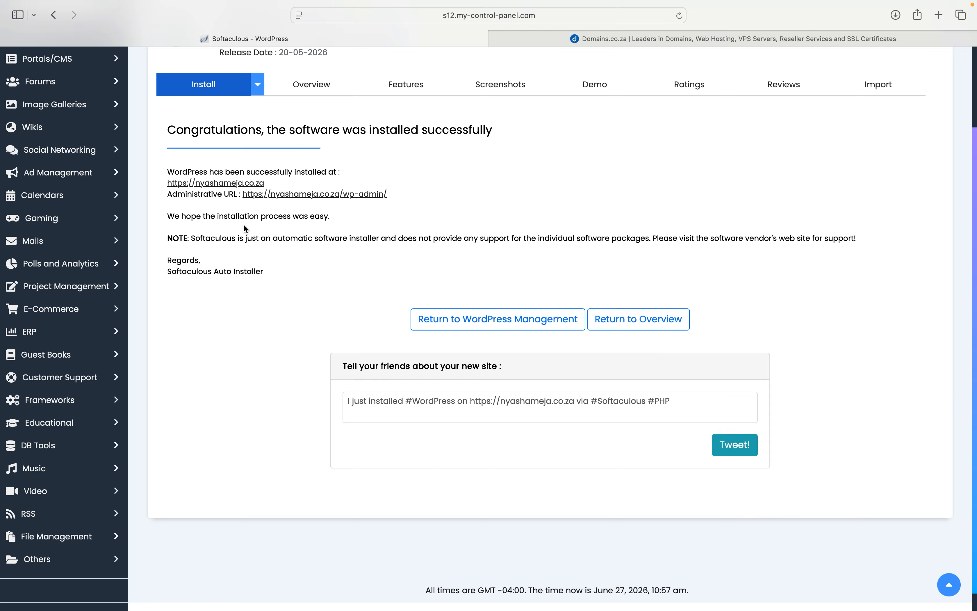
pyautogui.scroll(-1, 244, 226)
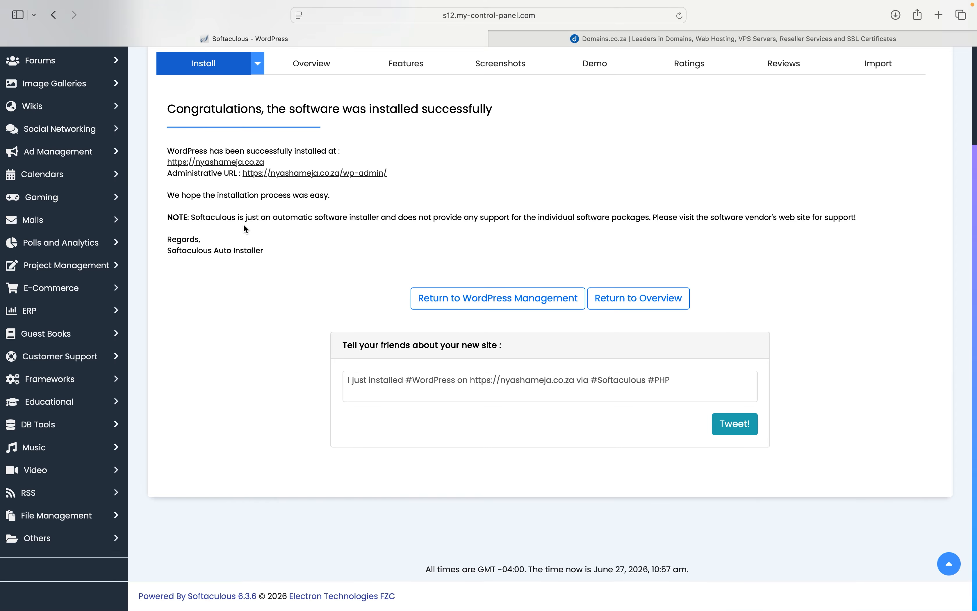
pyautogui.scroll(1, 243, 228)
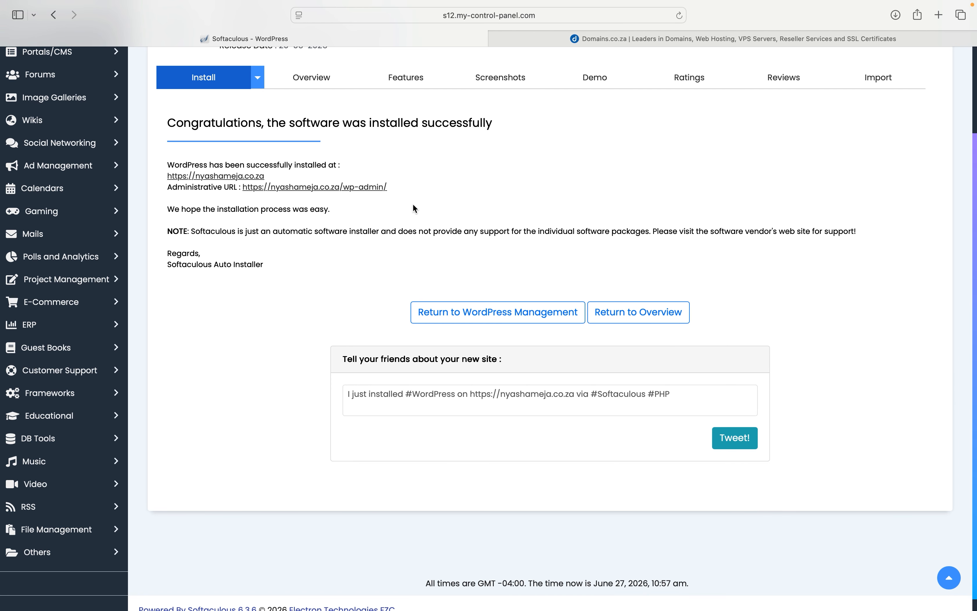
pyautogui.click(249, 178)
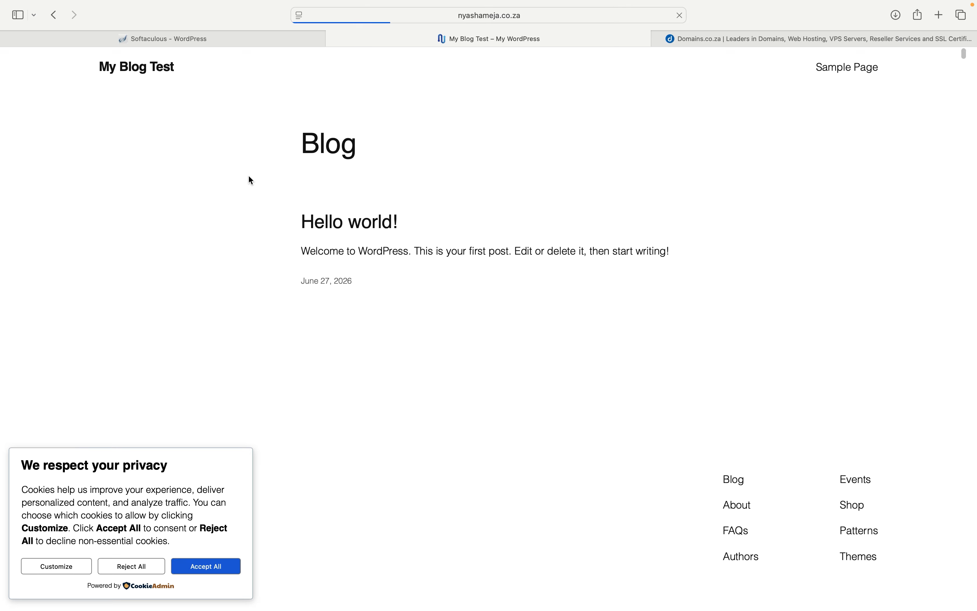
# Step: Look over the My Blog Test Blog page with its 'Hello world!' post
pyautogui.scroll(-3, 366, 255)
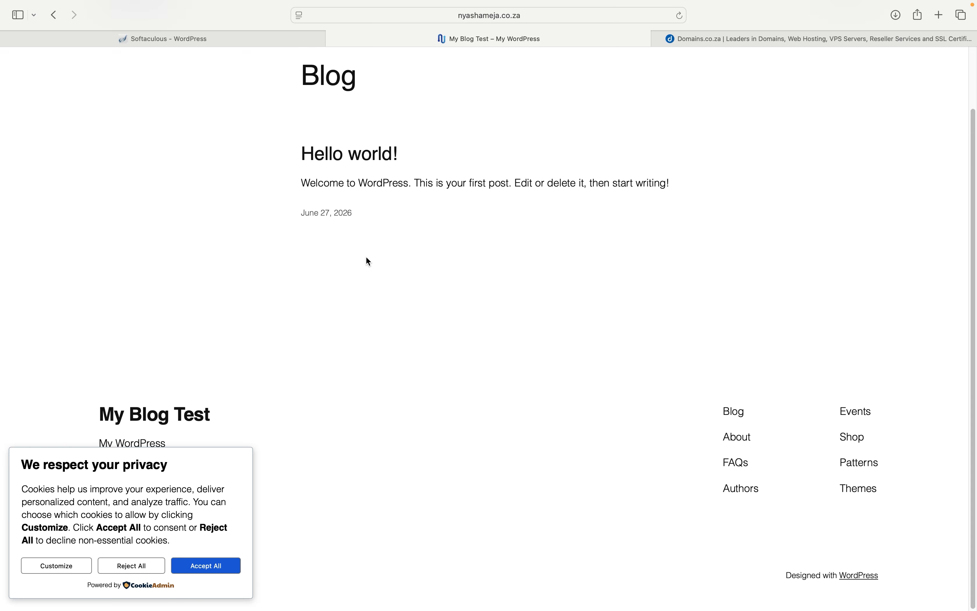
pyautogui.scroll(3, 366, 255)
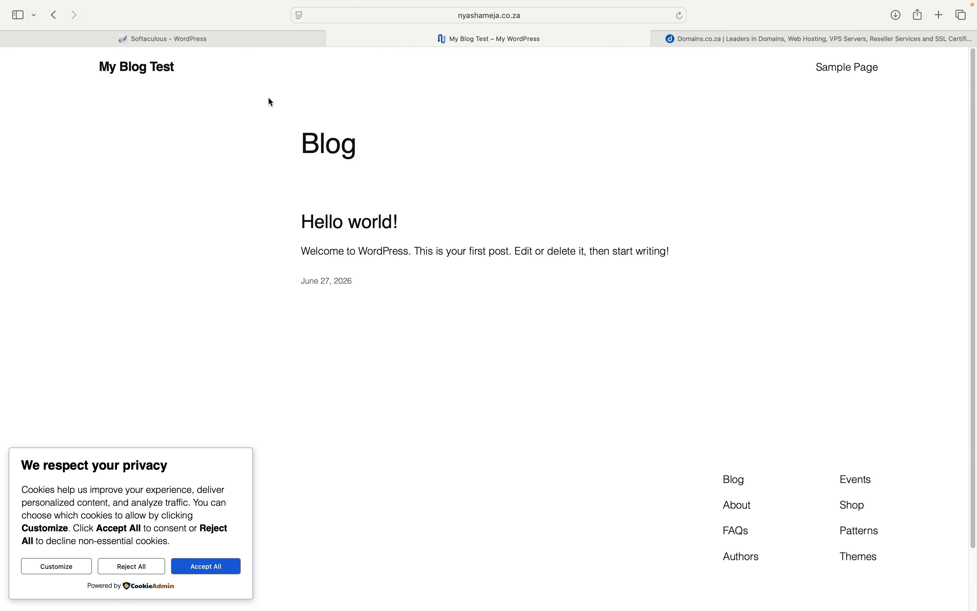
pyautogui.moveTo(405, 2)
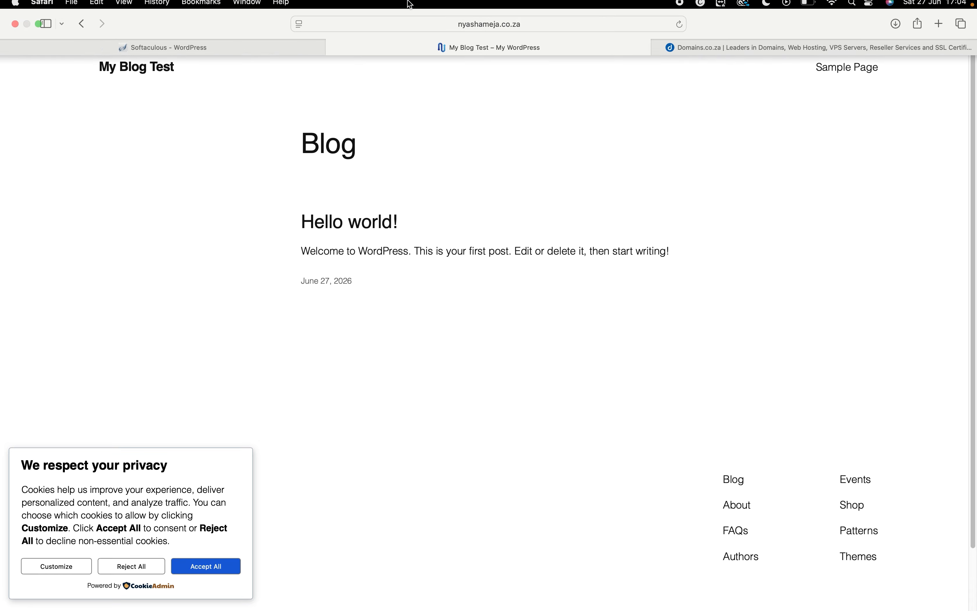